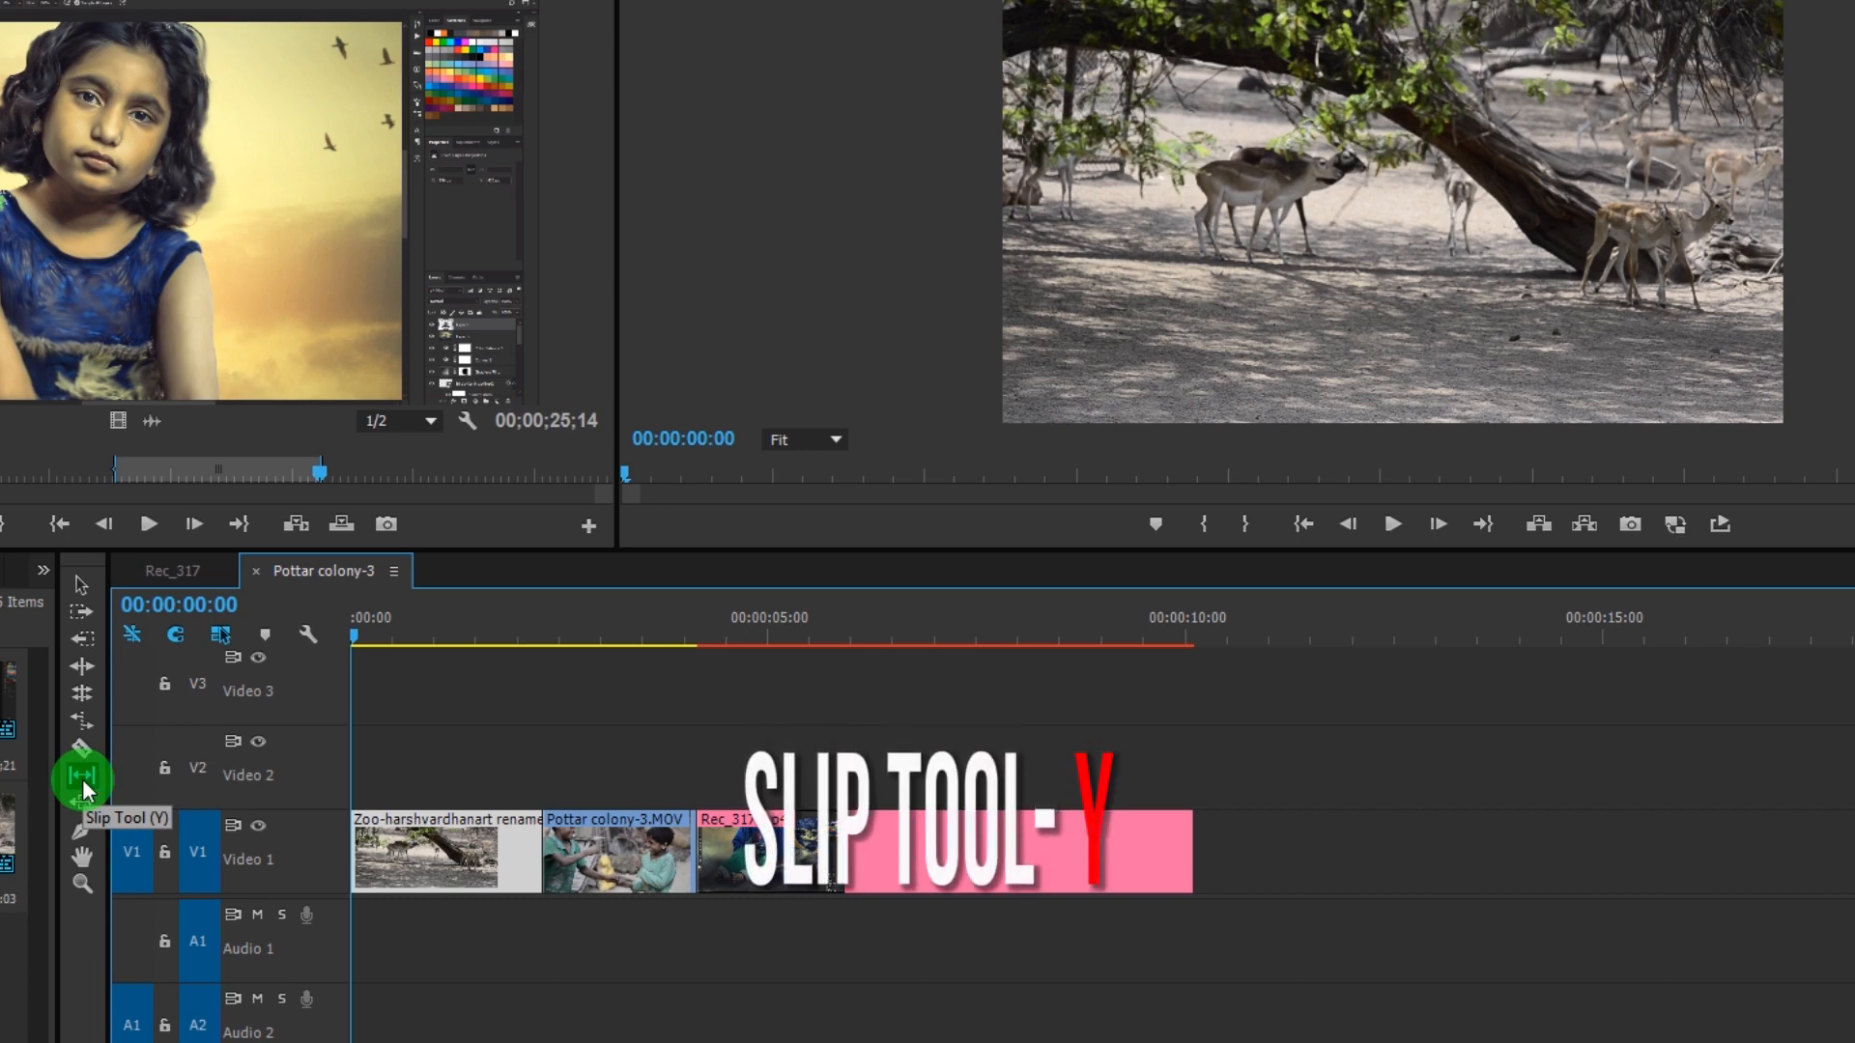
# Step: Try the Slip tool on the Zoo-harshvardhanart clip and scrub through its frames from the start to 00:00:02:06
pyautogui.click(84, 786)
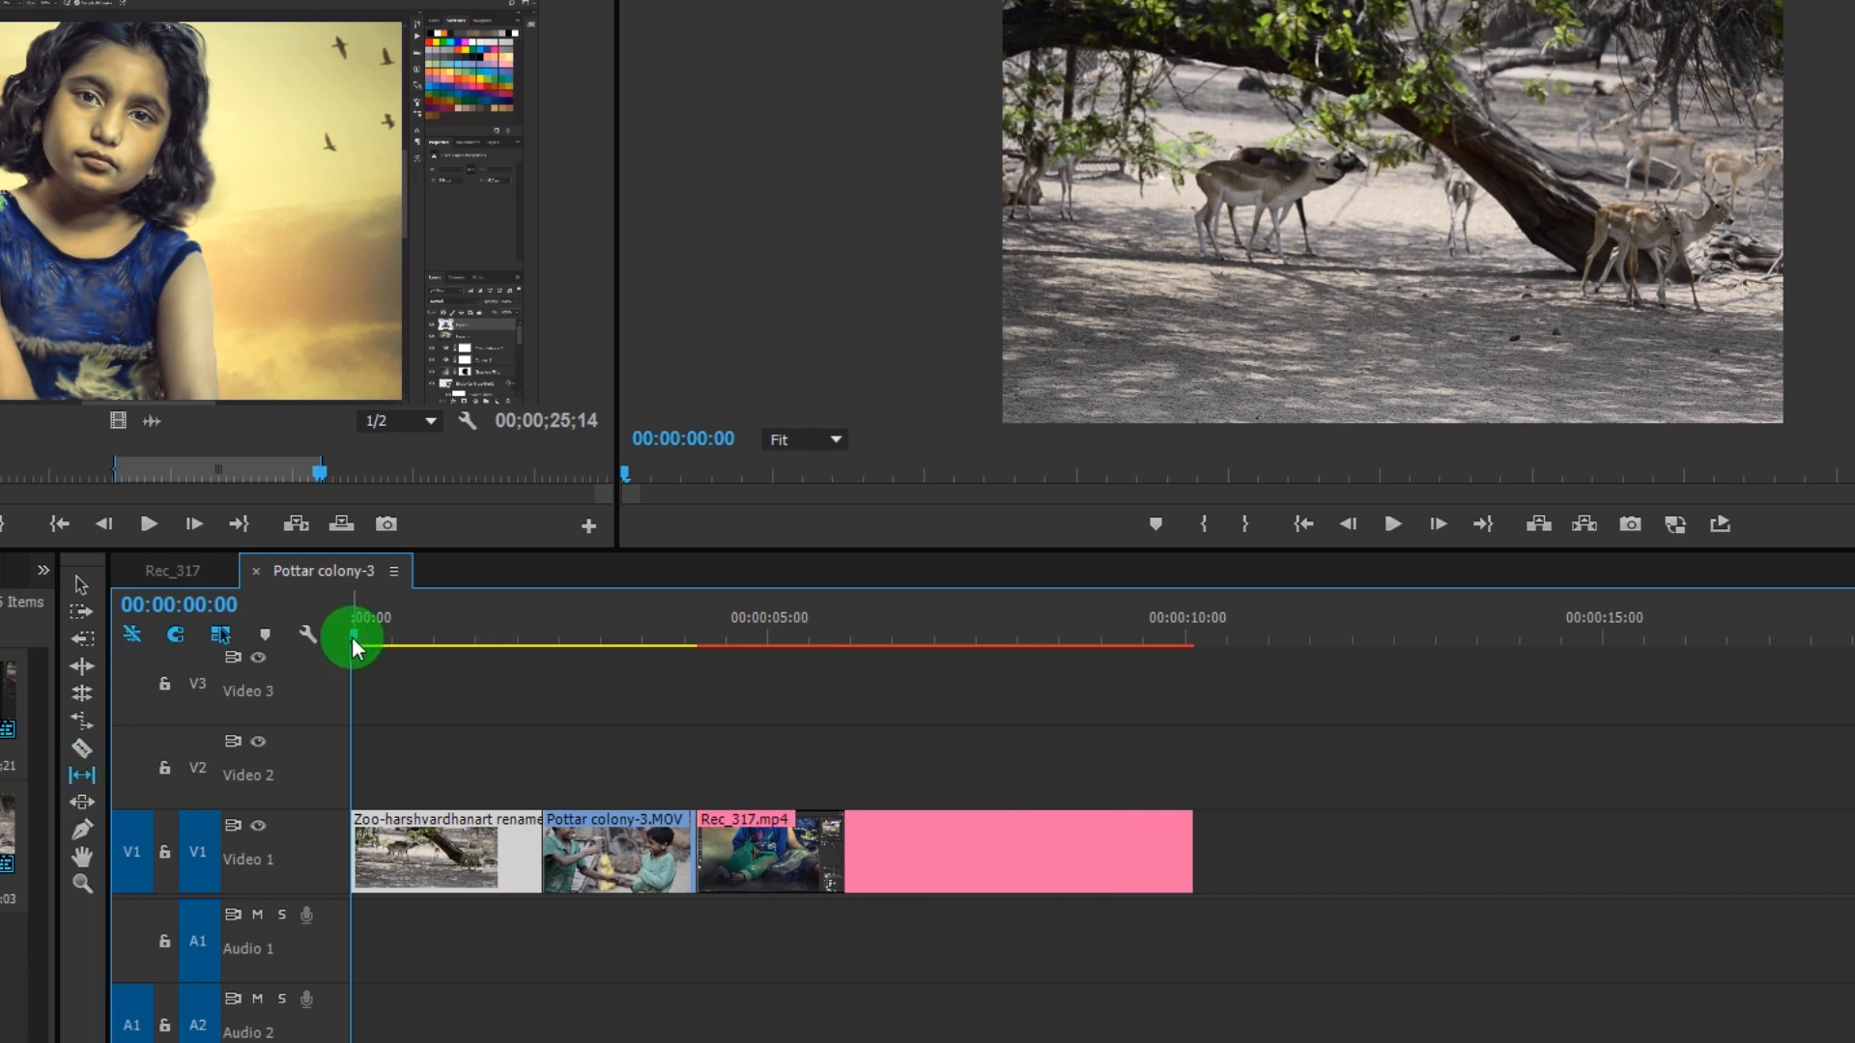
pyautogui.moveTo(353, 645); pyautogui.dragTo(419, 645)
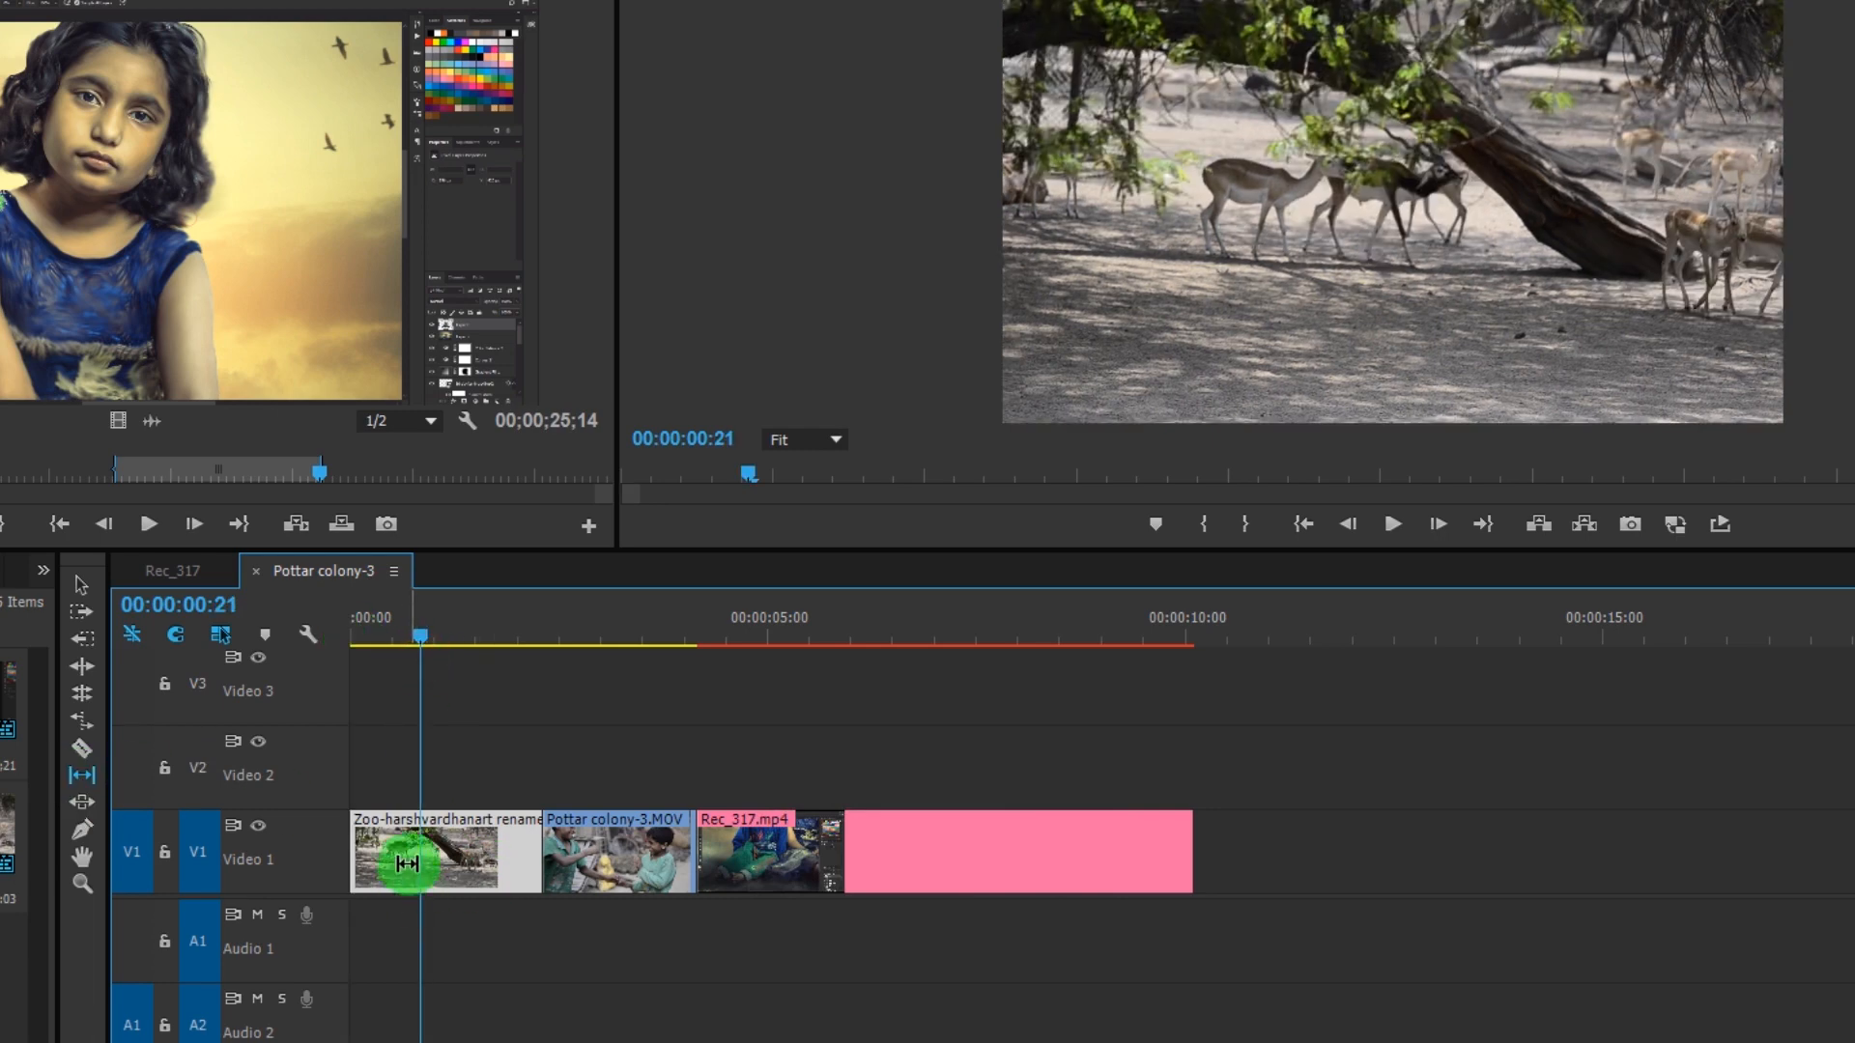
pyautogui.moveTo(401, 841)
pyautogui.mouseDown()
pyautogui.moveTo(505, 850)
pyautogui.moveTo(415, 840)
pyautogui.moveTo(462, 837)
pyautogui.moveTo(463, 857)
pyautogui.moveTo(443, 822)
pyautogui.moveTo(426, 849)
pyautogui.moveTo(438, 819)
pyautogui.mouseUp()
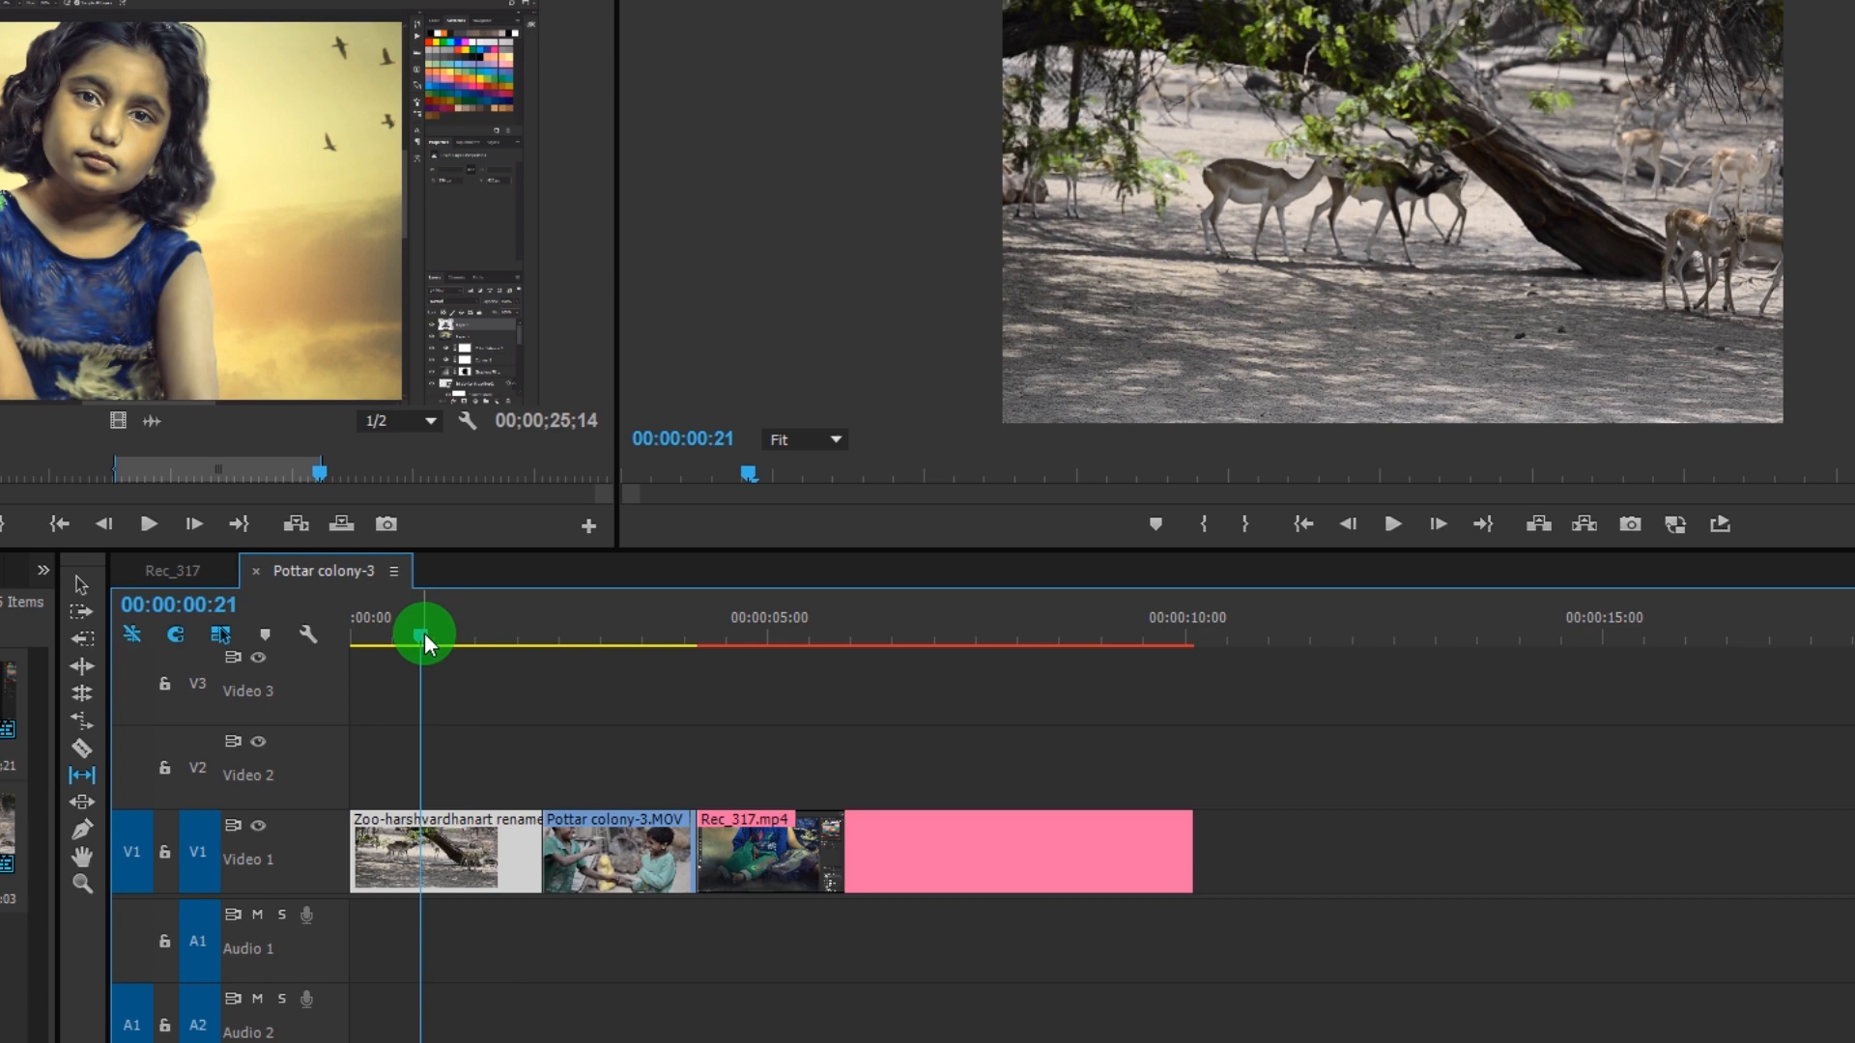
pyautogui.moveTo(425, 634); pyautogui.dragTo(346, 642)
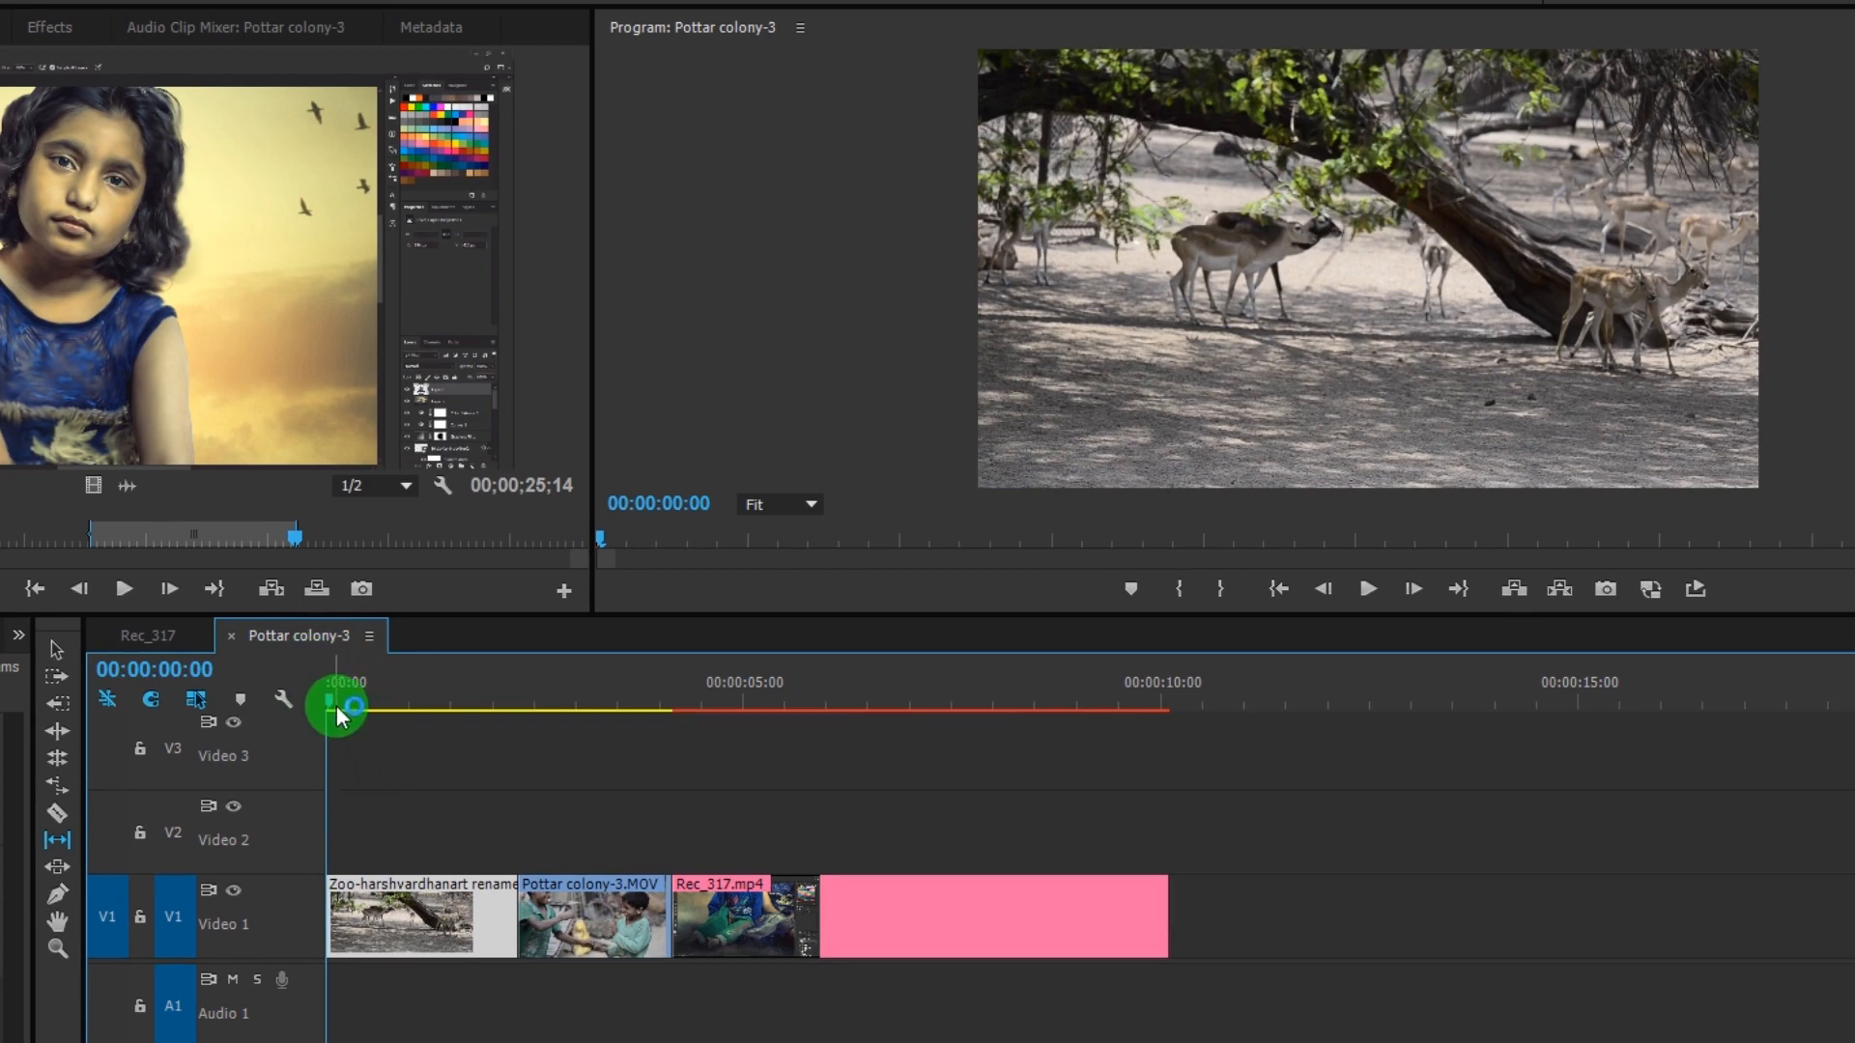
pyautogui.moveTo(338, 697); pyautogui.dragTo(542, 717)
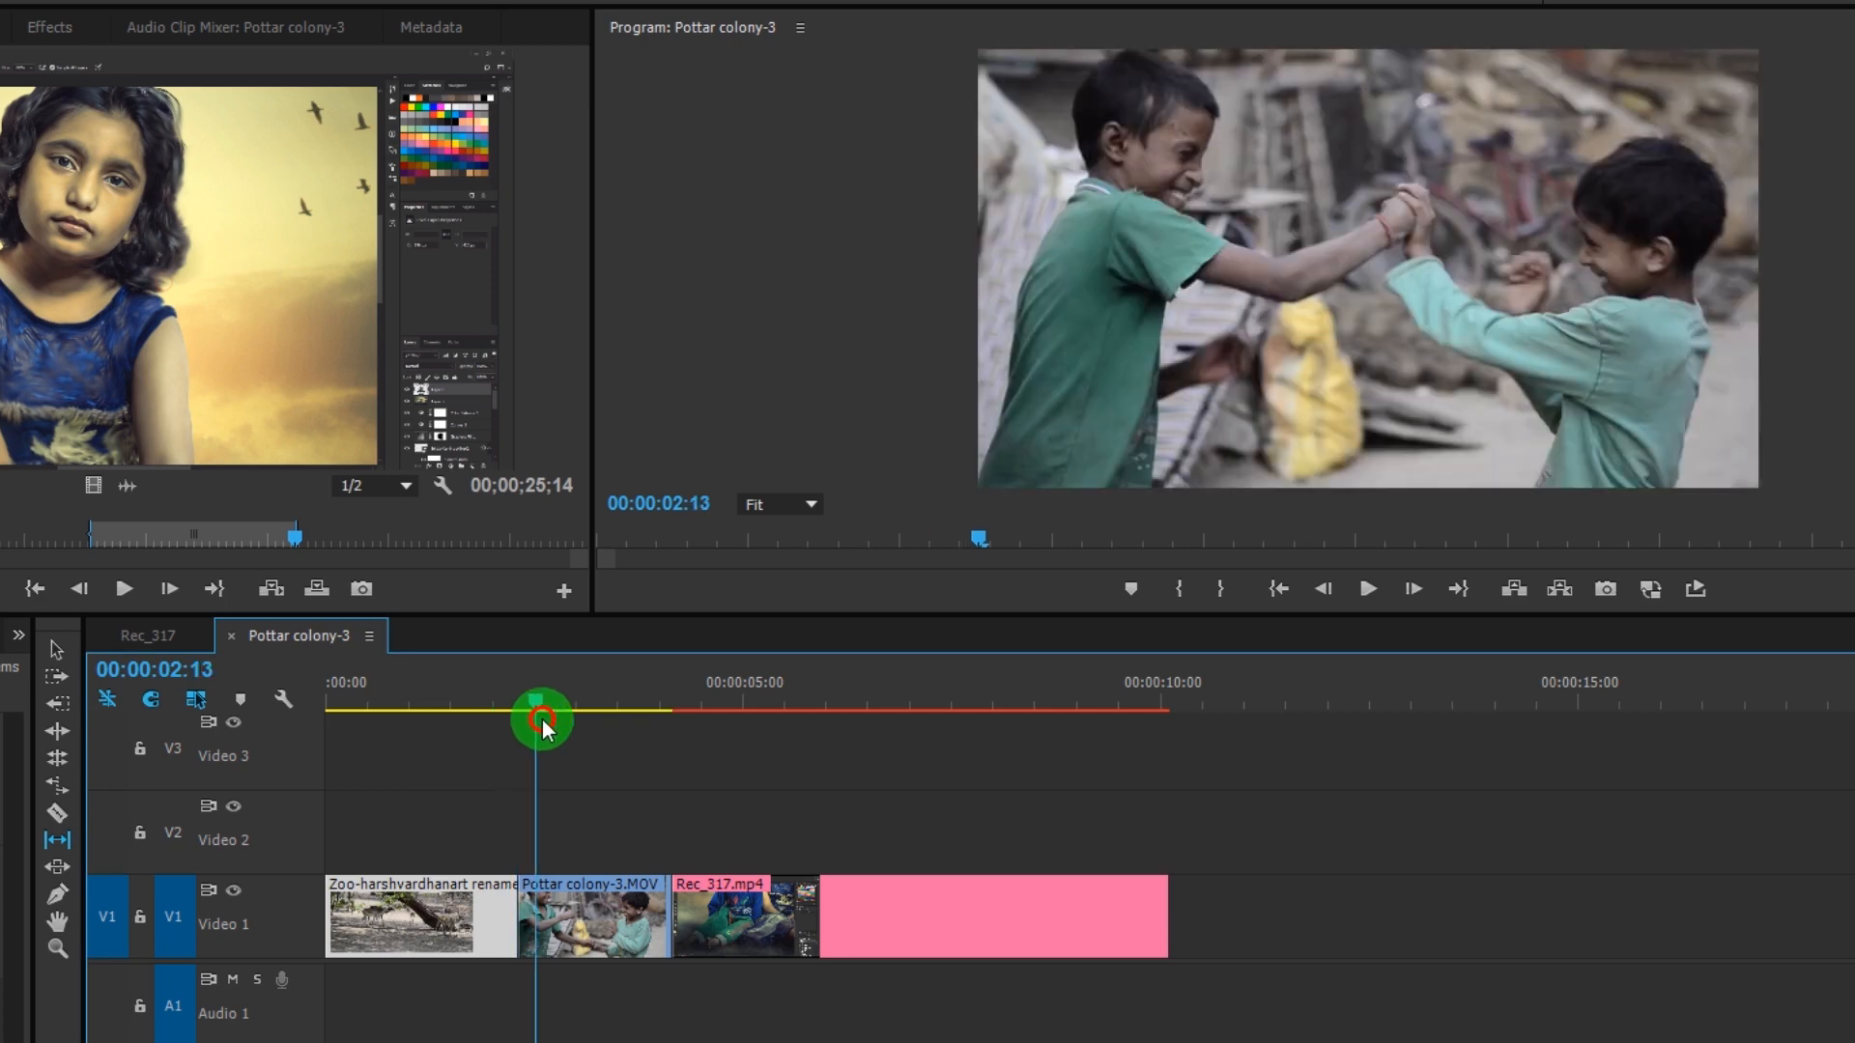
pyautogui.moveTo(542, 720)
pyautogui.mouseDown()
pyautogui.moveTo(353, 720)
pyautogui.moveTo(519, 732)
pyautogui.mouseUp()
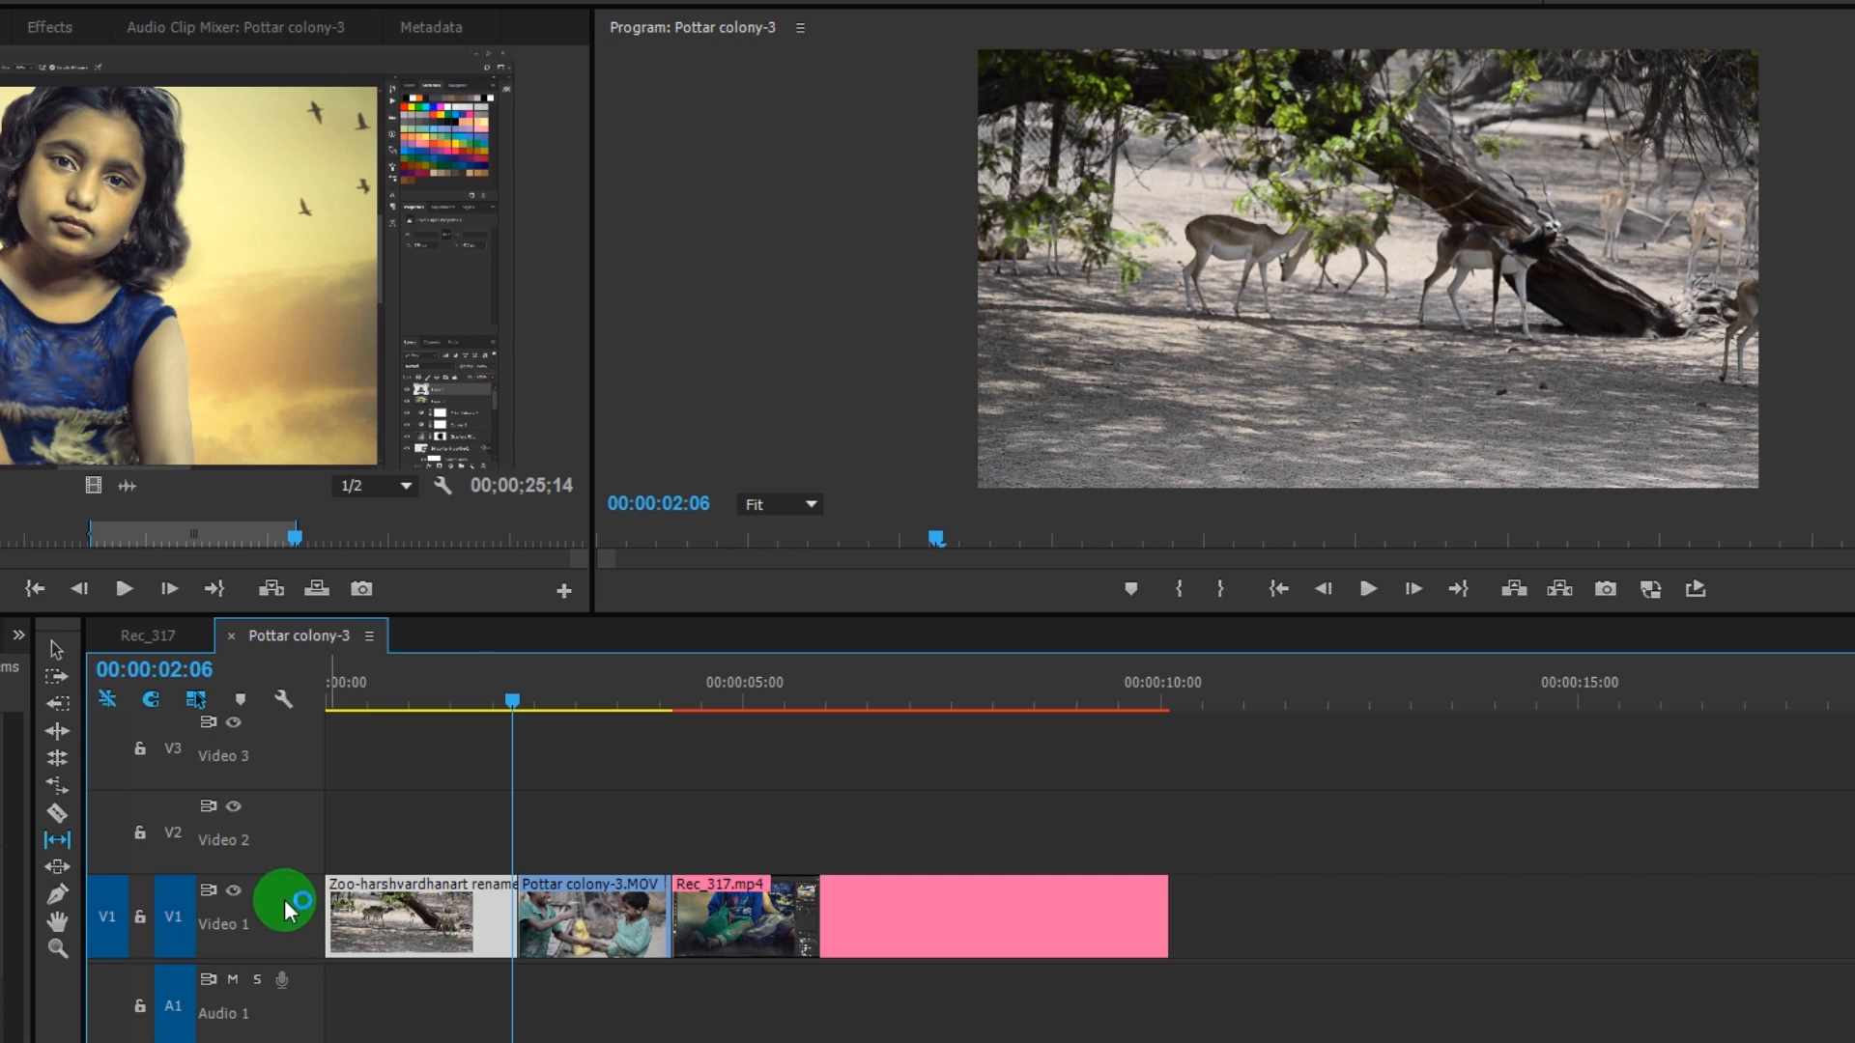
# Step: Move the Zoo-harshvardhanart clip up to Video 2 and trim its end to a duration of 00:00:00:19
pyautogui.click(55, 653)
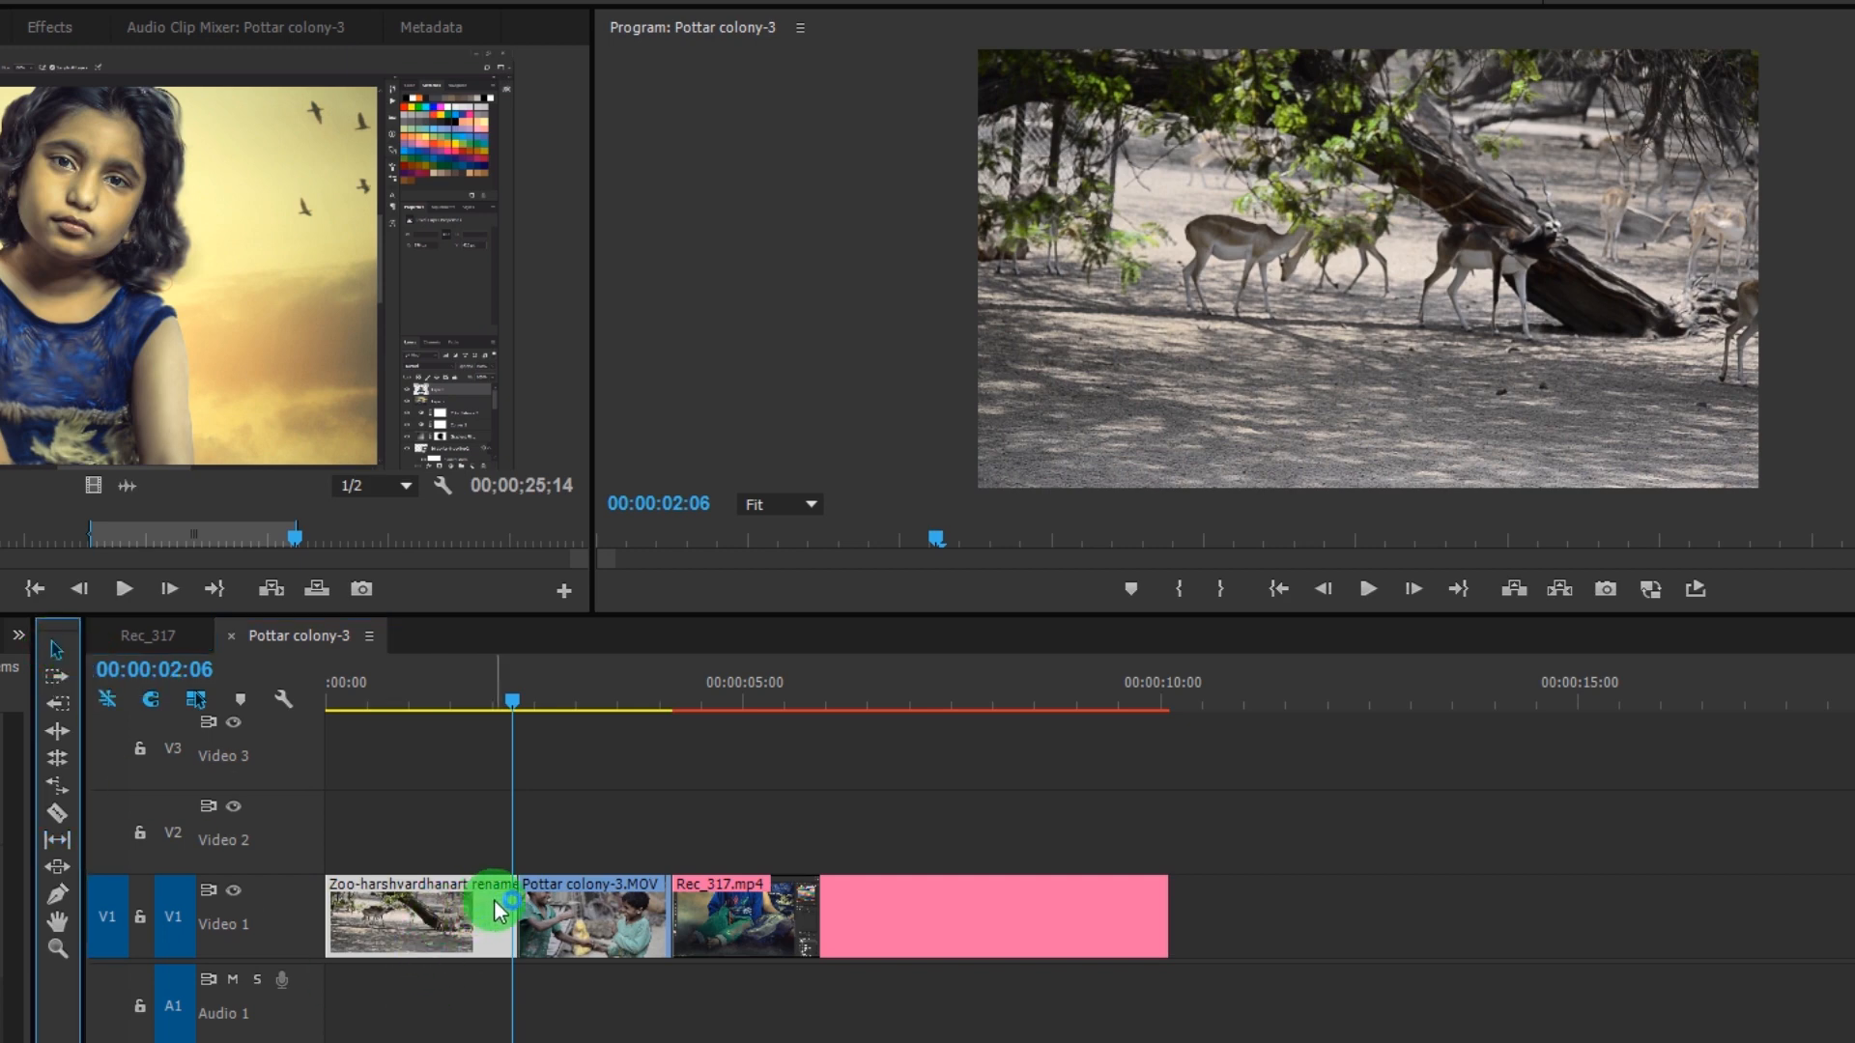
pyautogui.moveTo(500, 897); pyautogui.dragTo(559, 902)
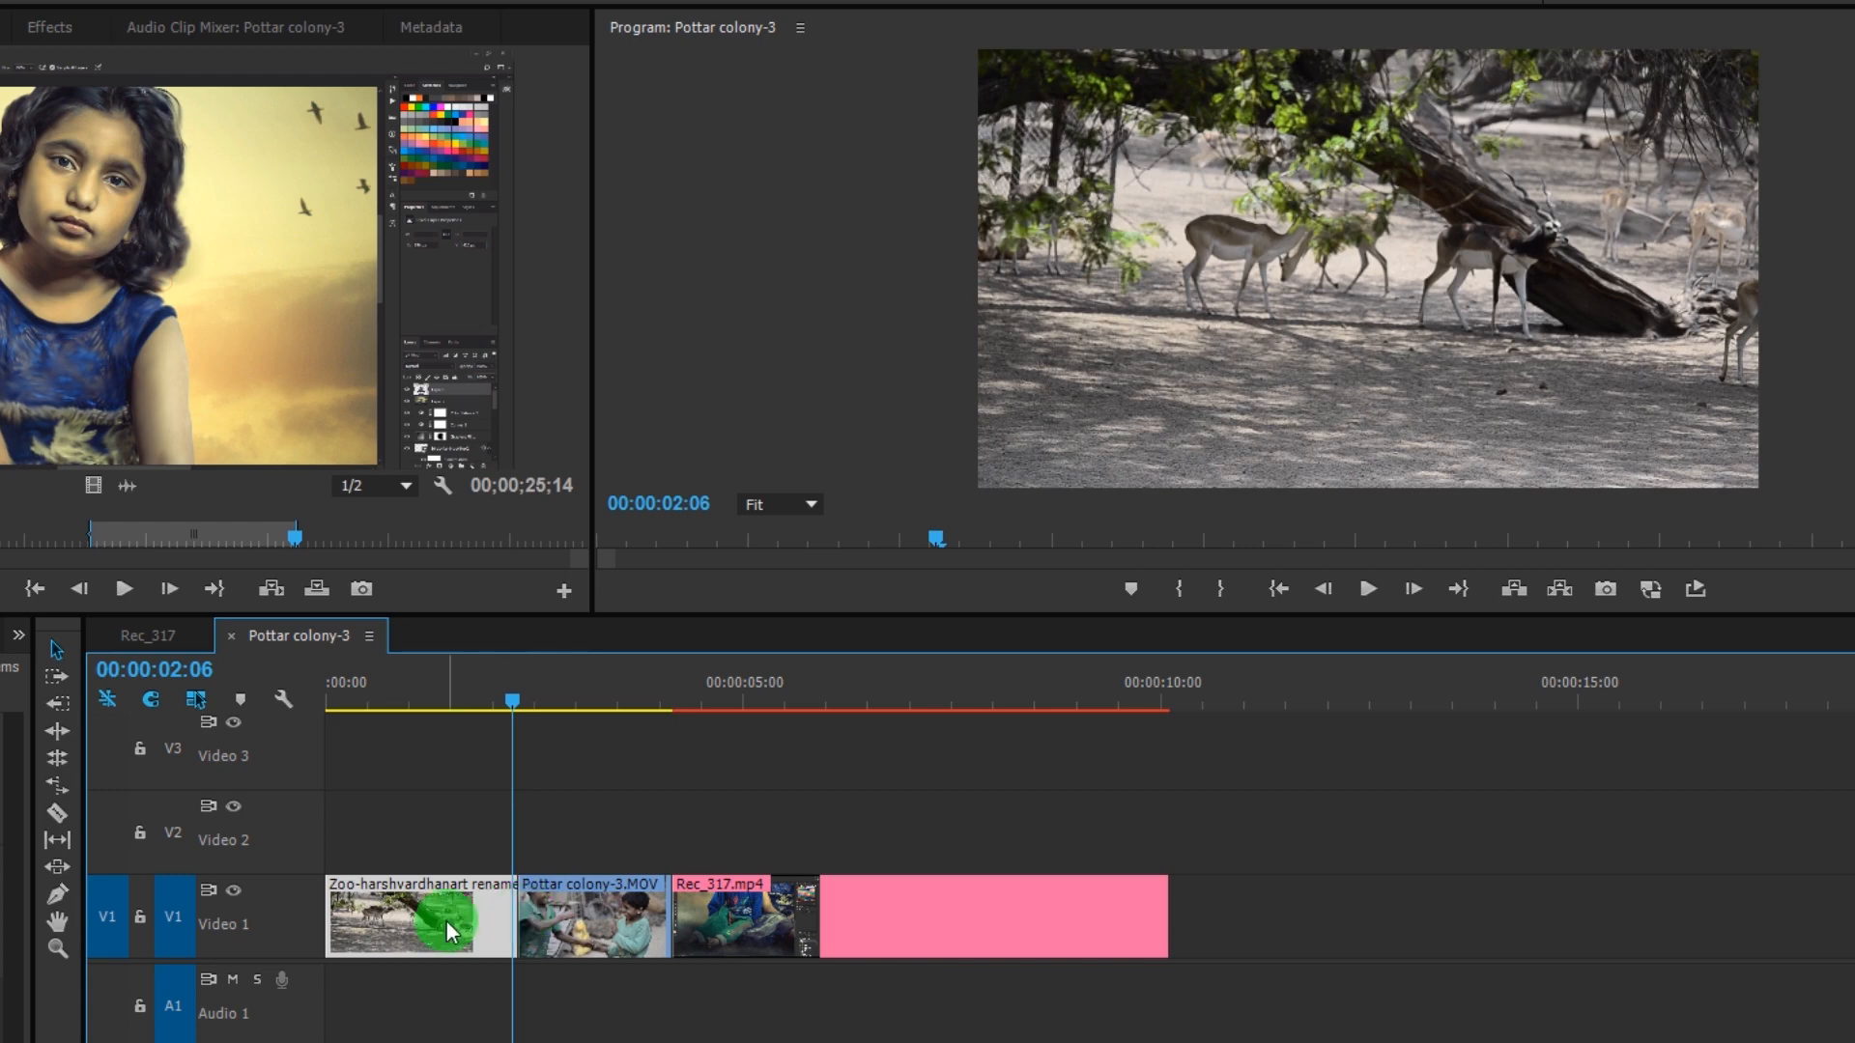
pyautogui.moveTo(446, 921); pyautogui.dragTo(447, 835)
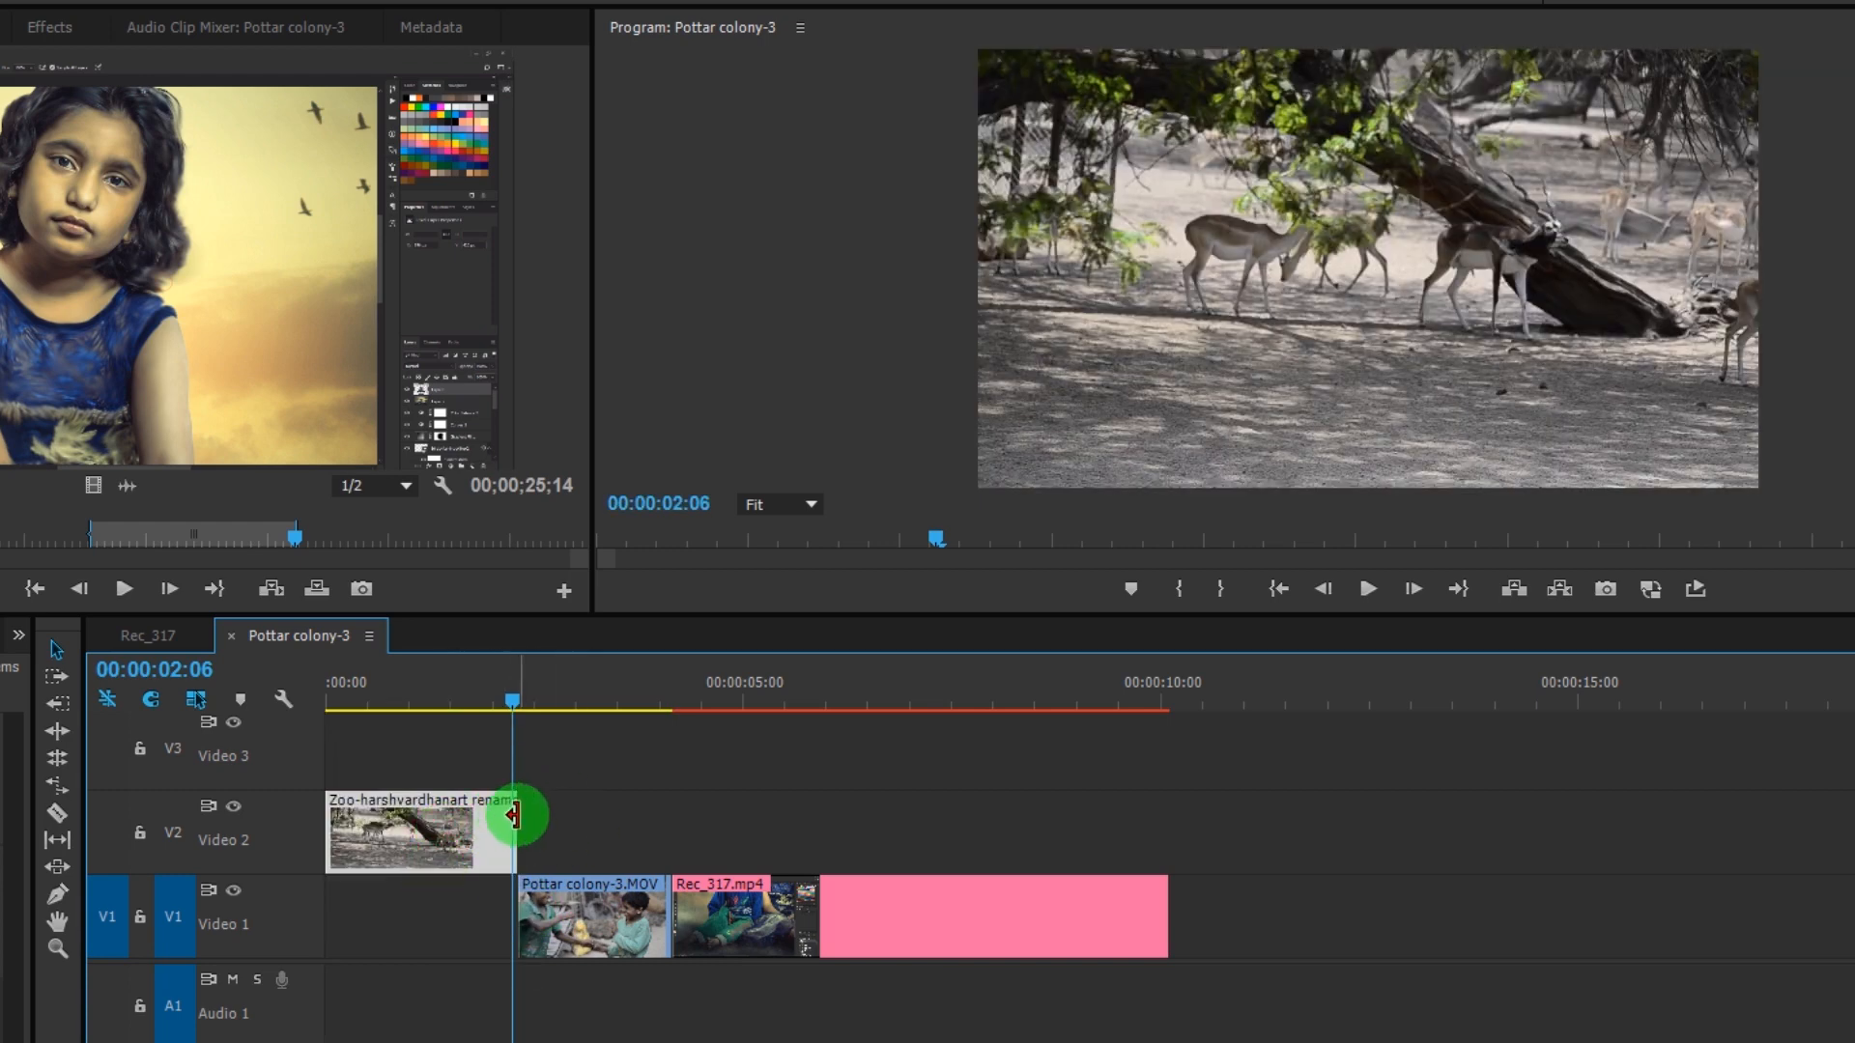
pyautogui.moveTo(519, 814); pyautogui.dragTo(647, 816)
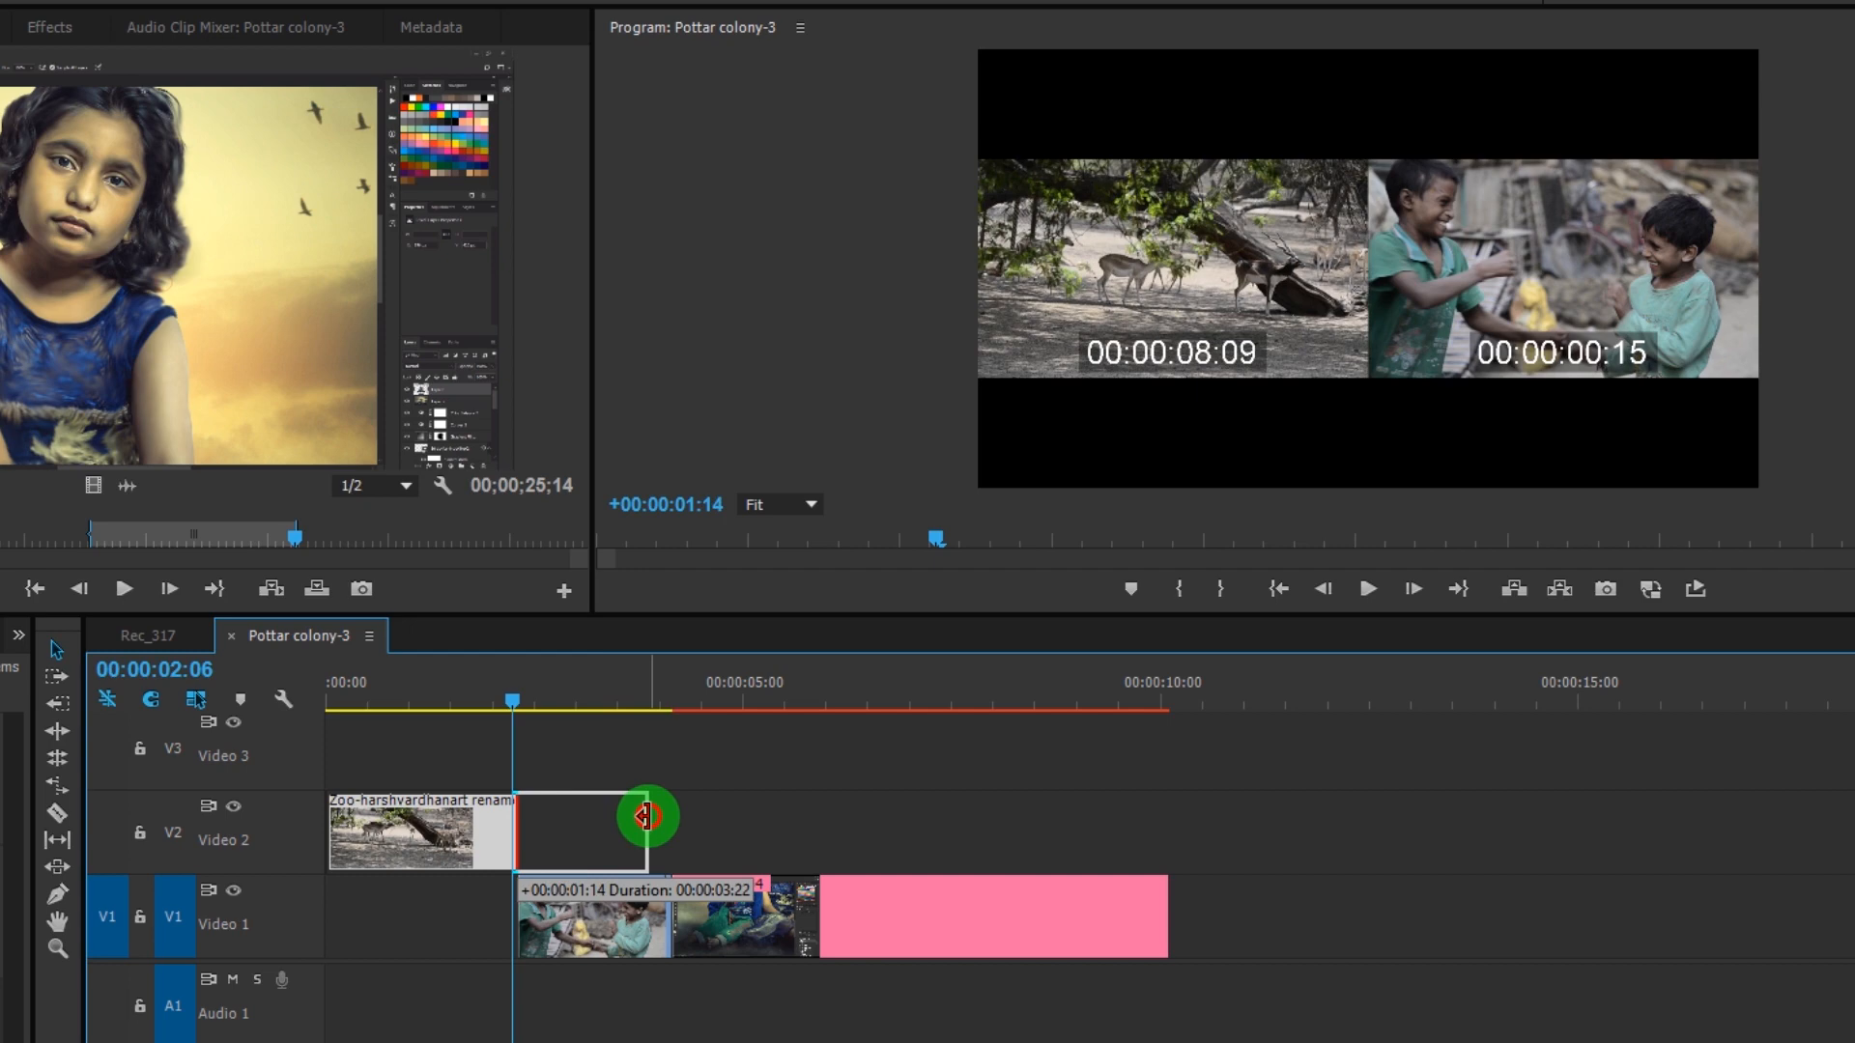
pyautogui.moveTo(647, 816); pyautogui.dragTo(406, 817)
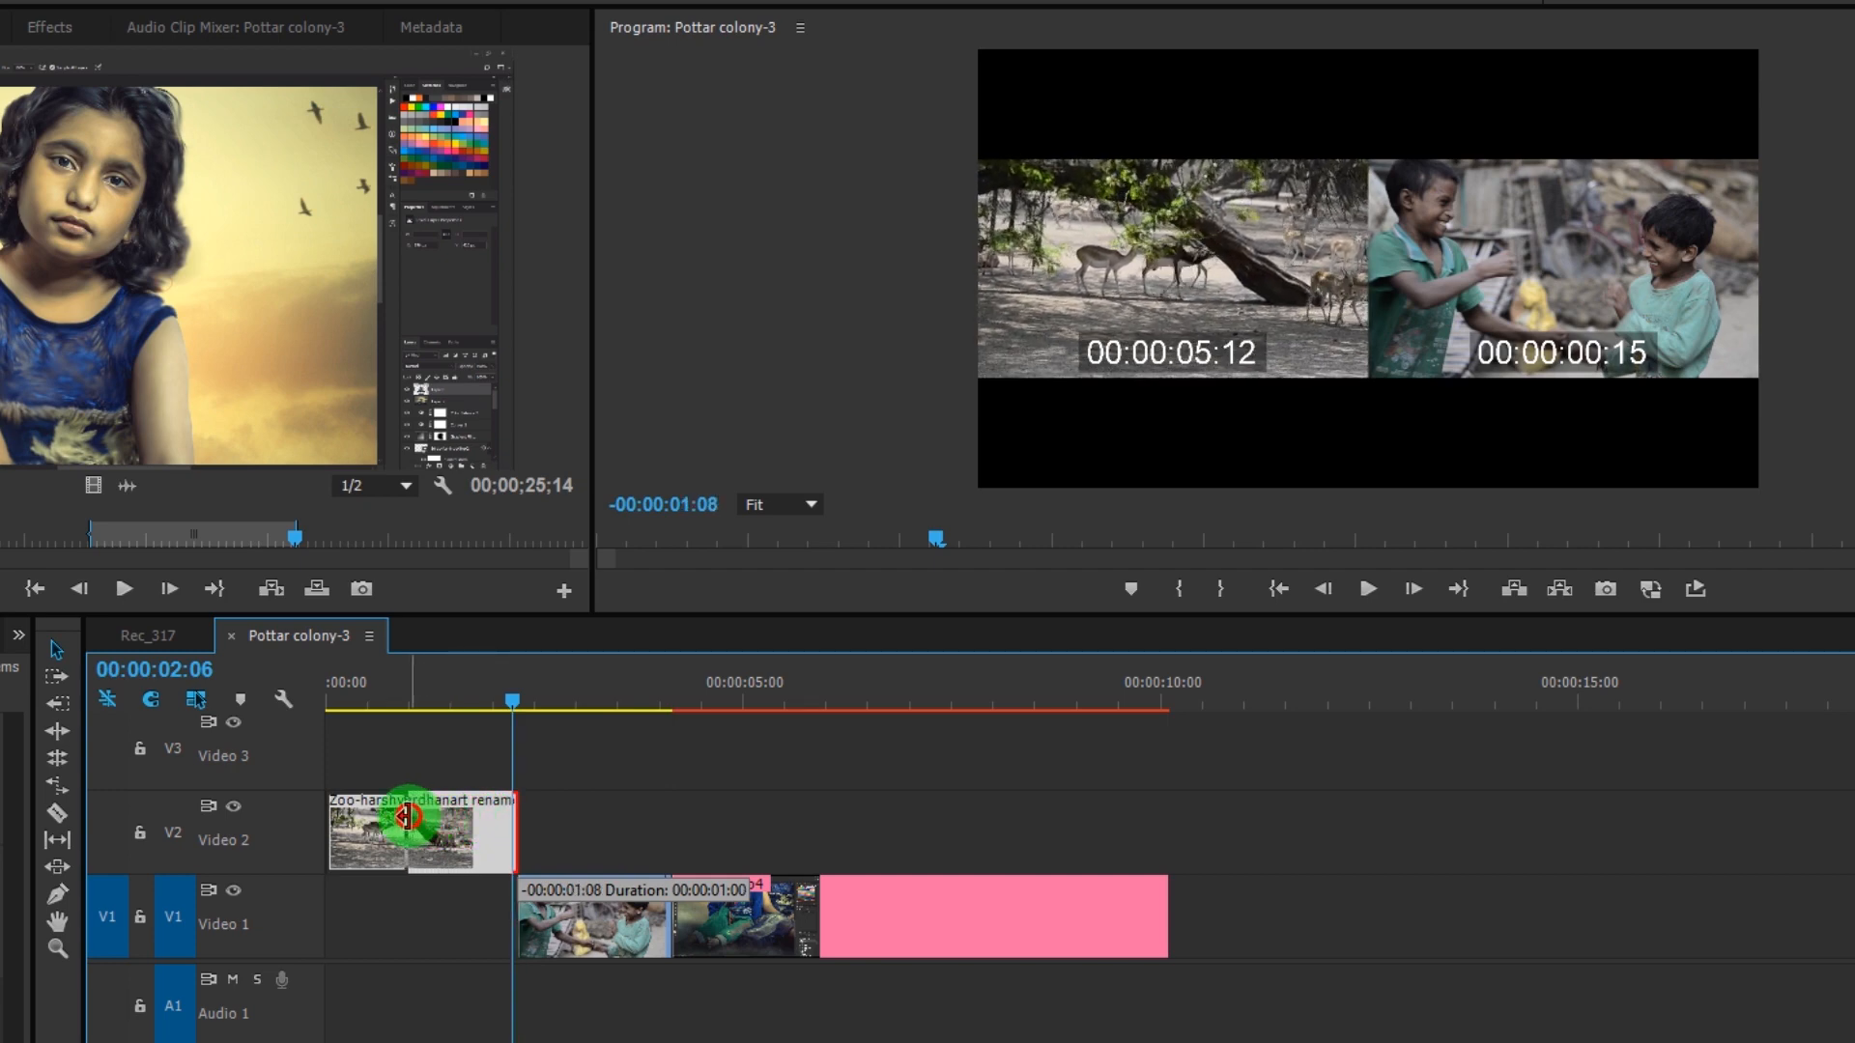
pyautogui.moveTo(406, 817); pyautogui.dragTo(463, 819)
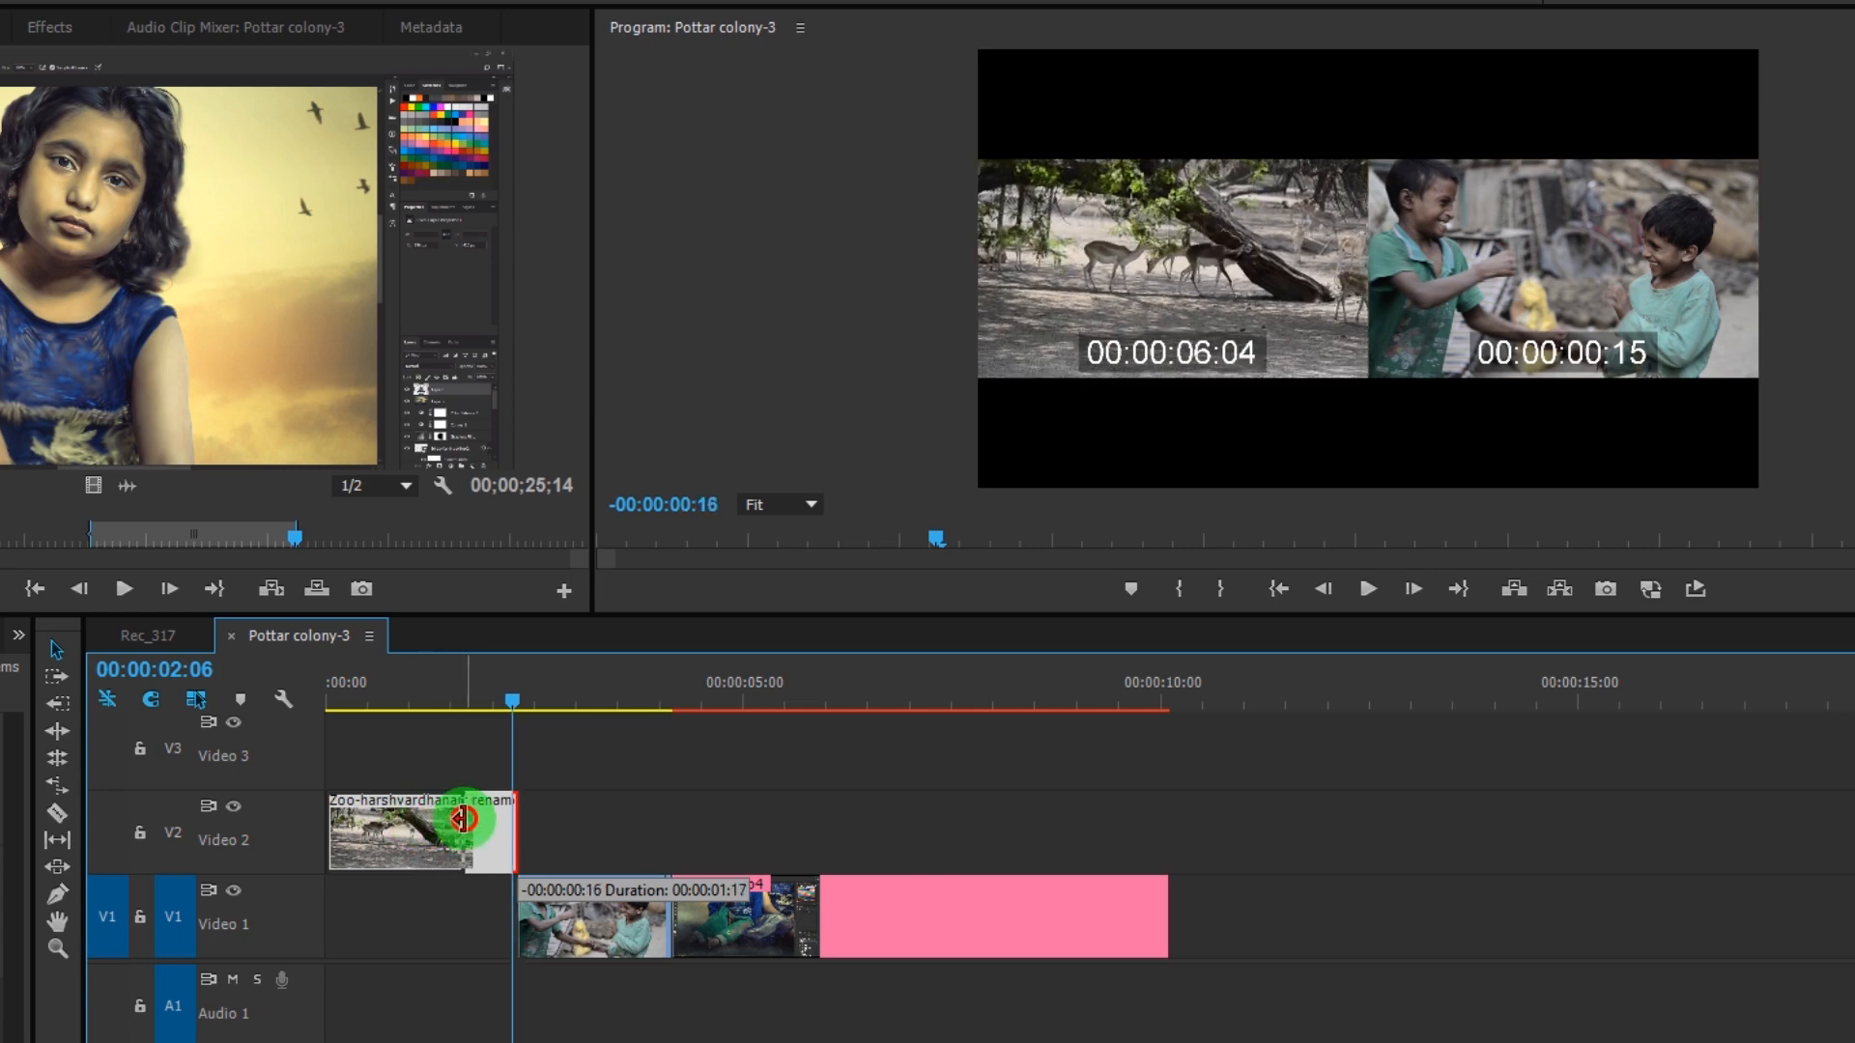
pyautogui.moveTo(463, 819); pyautogui.dragTo(386, 822)
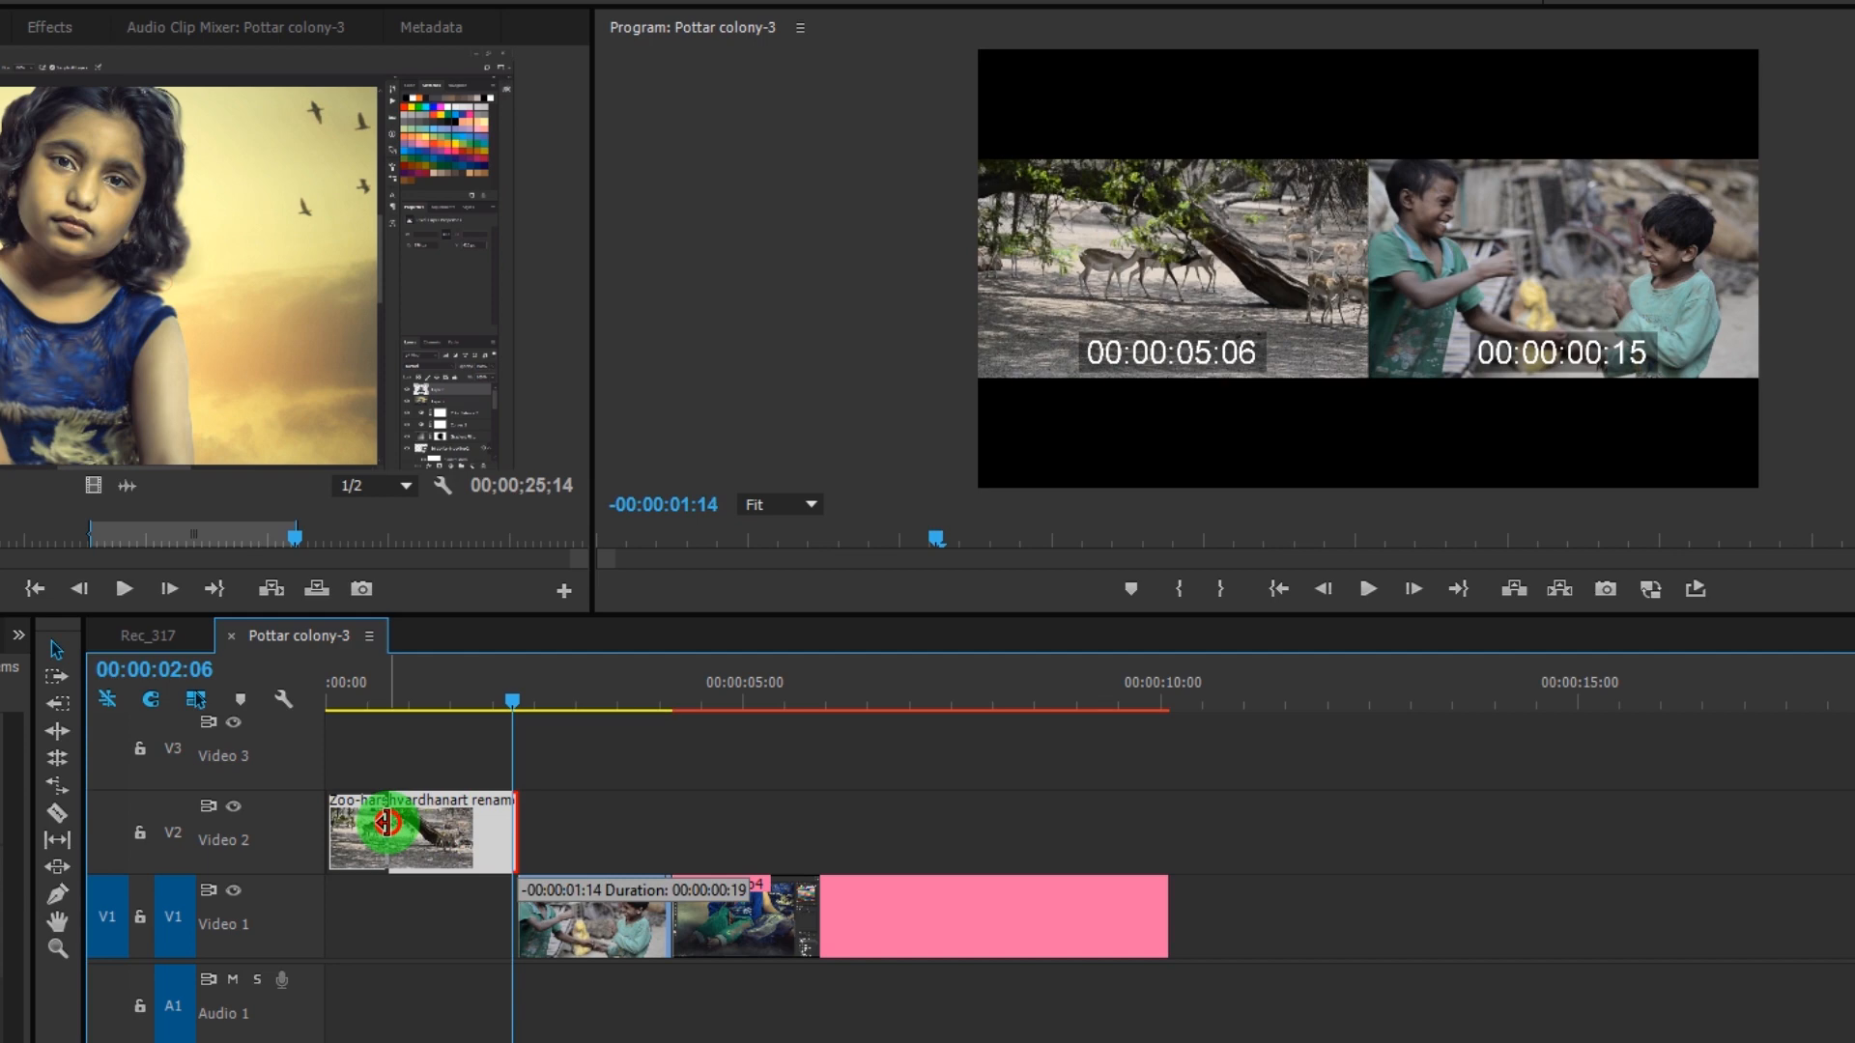
pyautogui.moveTo(387, 822); pyautogui.dragTo(387, 821)
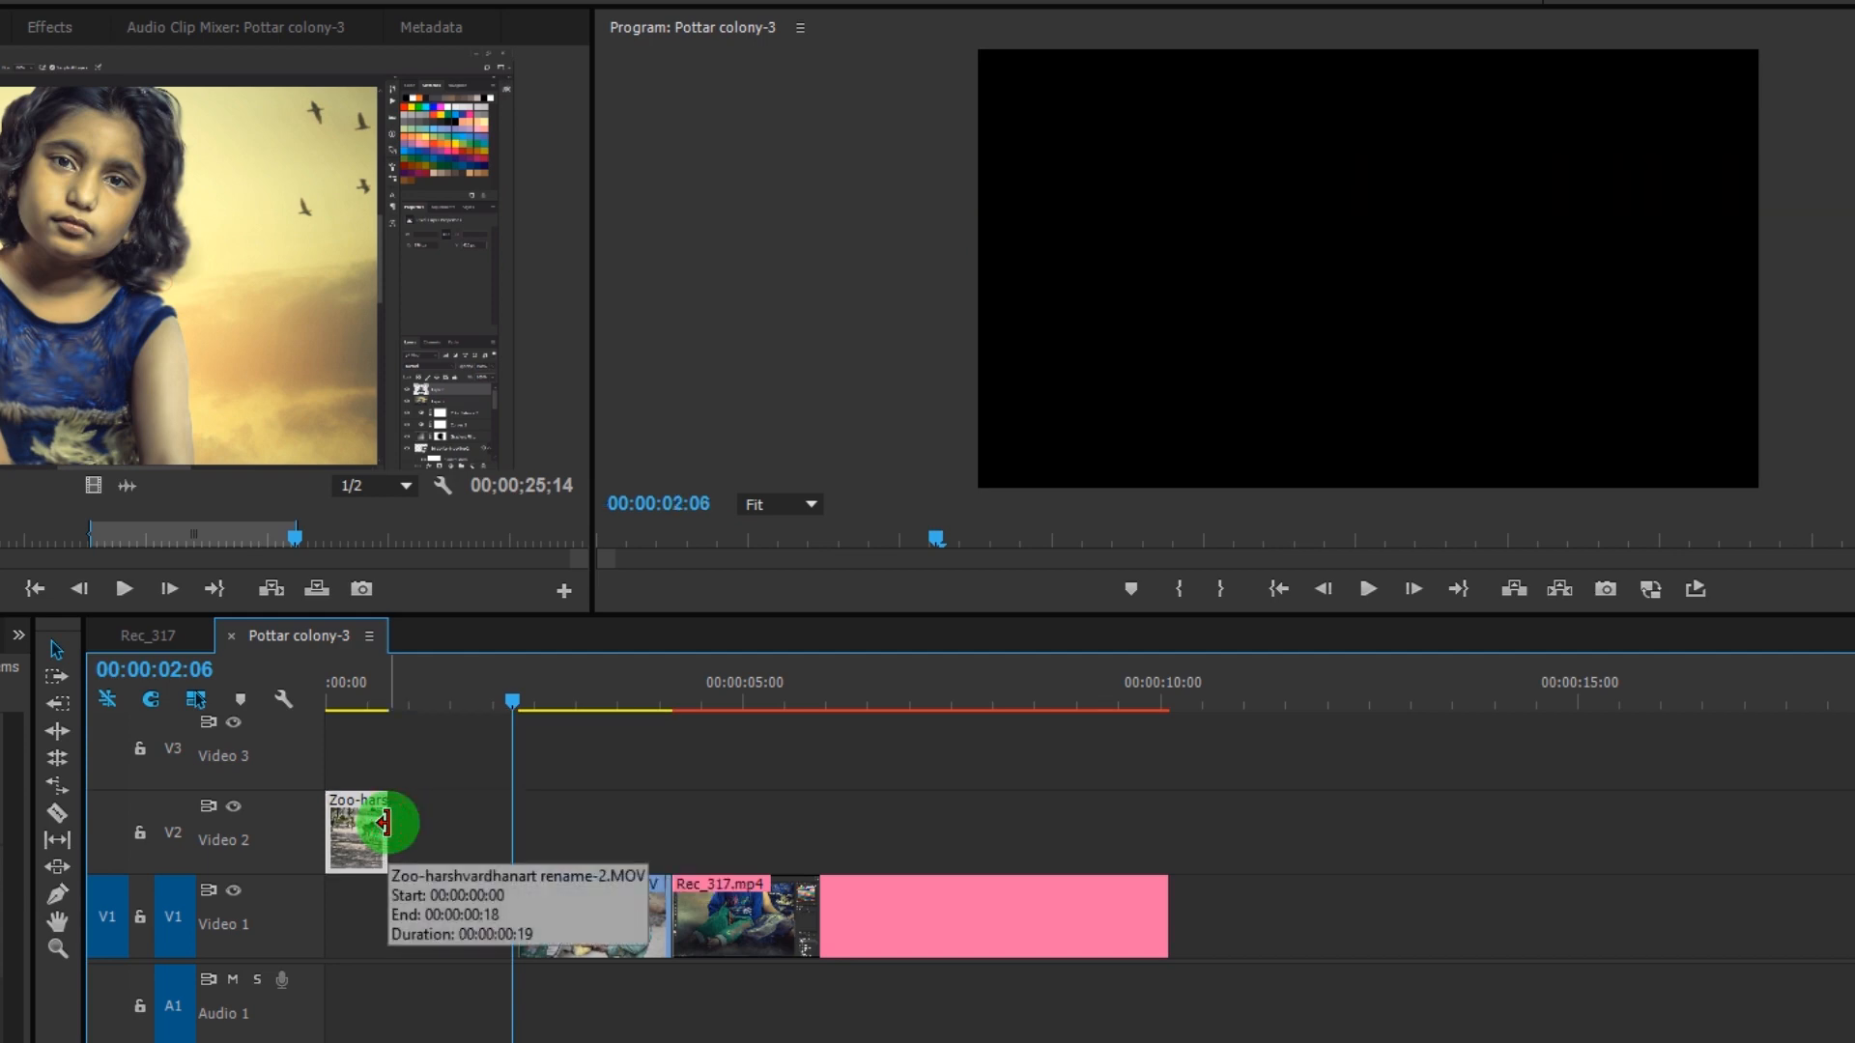
# Step: Try to move the shortened clip up to the second clip's start and extend its beginning to 00:00:00:00, undoing both changes
pyautogui.moveTo(353, 829); pyautogui.dragTo(483, 843)
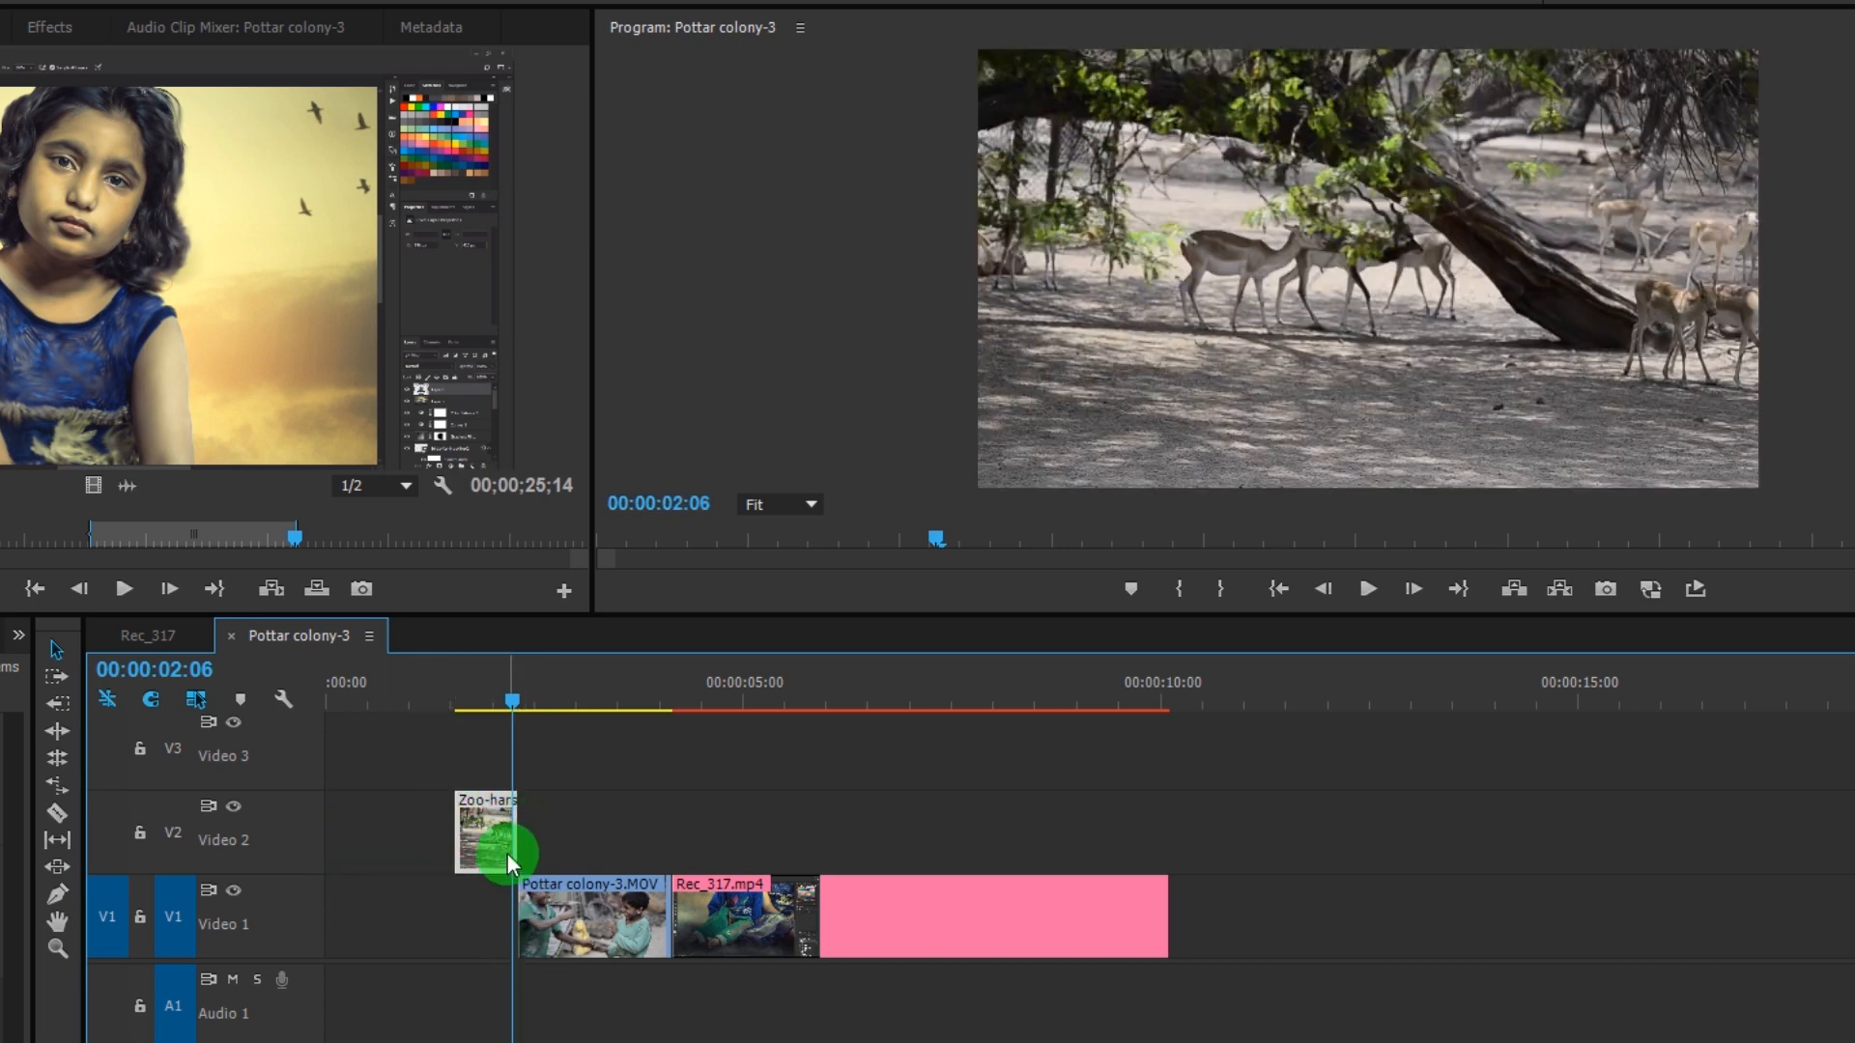
pyautogui.moveTo(444, 822); pyautogui.dragTo(329, 810)
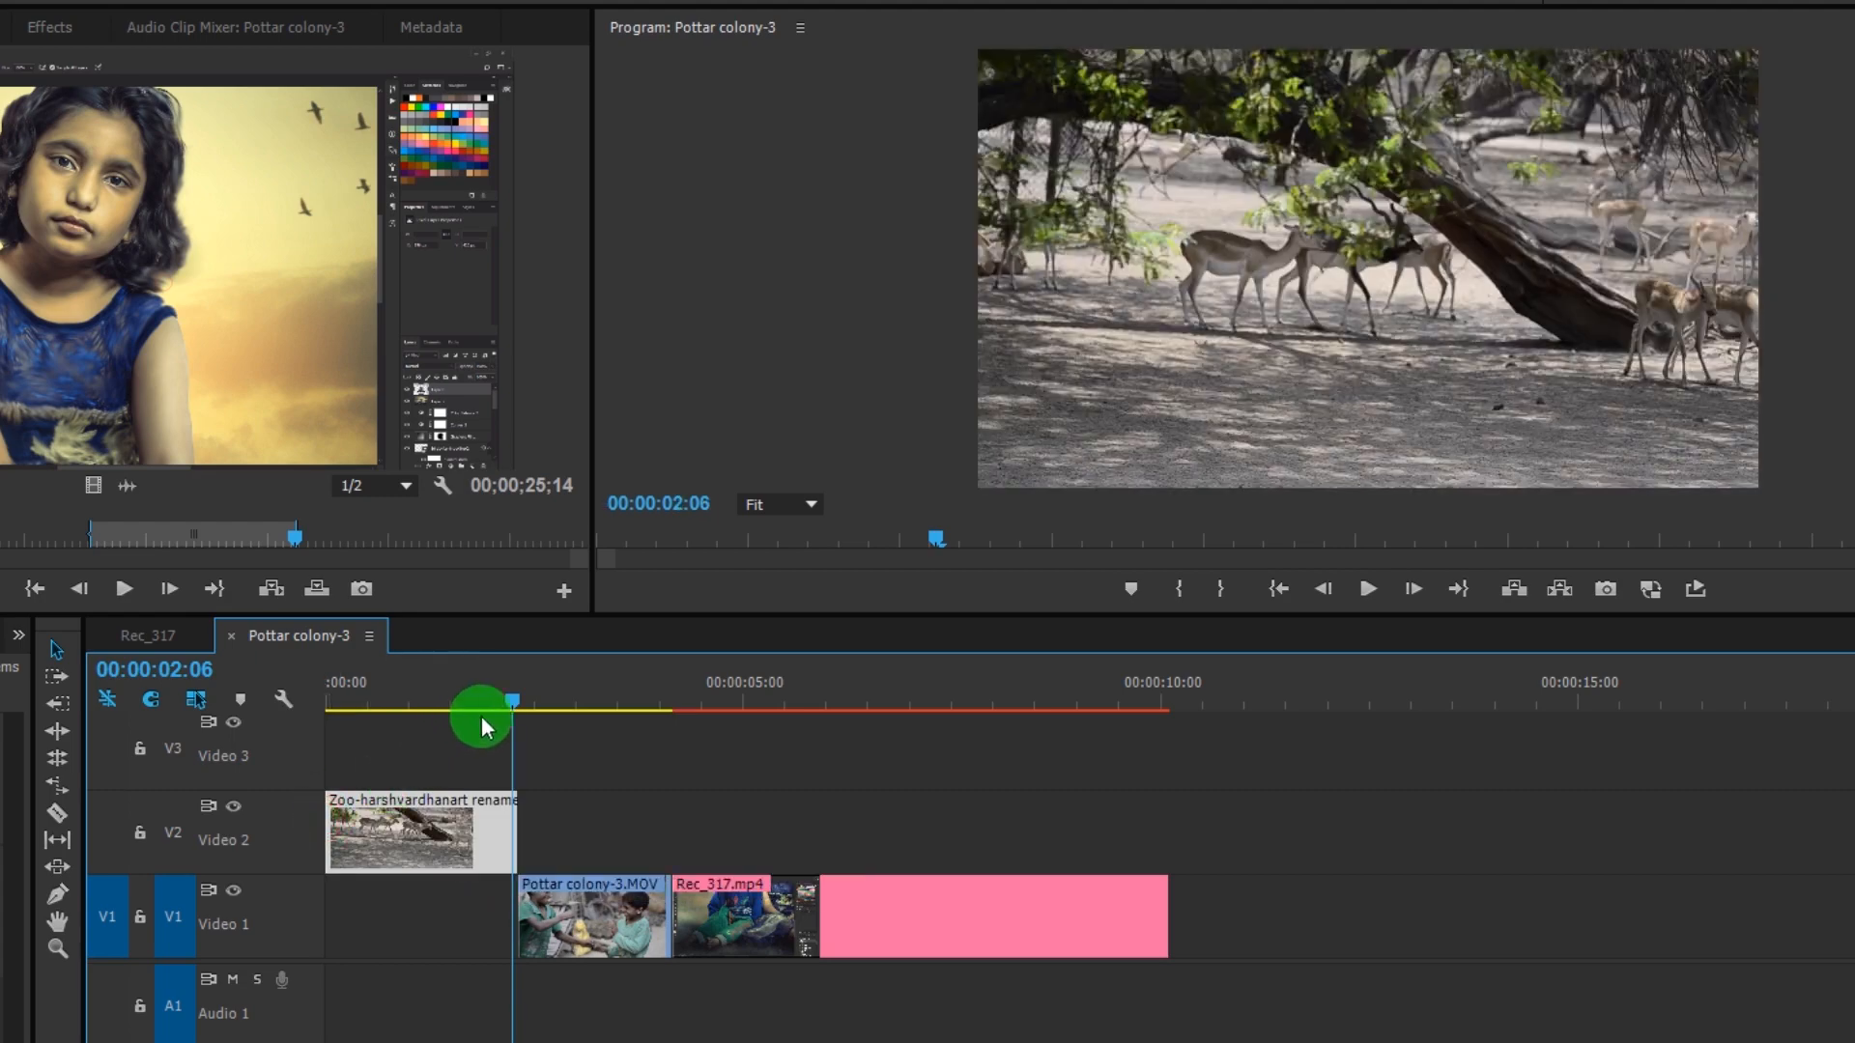
pyautogui.moveTo(509, 708)
pyautogui.mouseDown()
pyautogui.moveTo(290, 712)
pyautogui.moveTo(509, 736)
pyautogui.mouseUp()
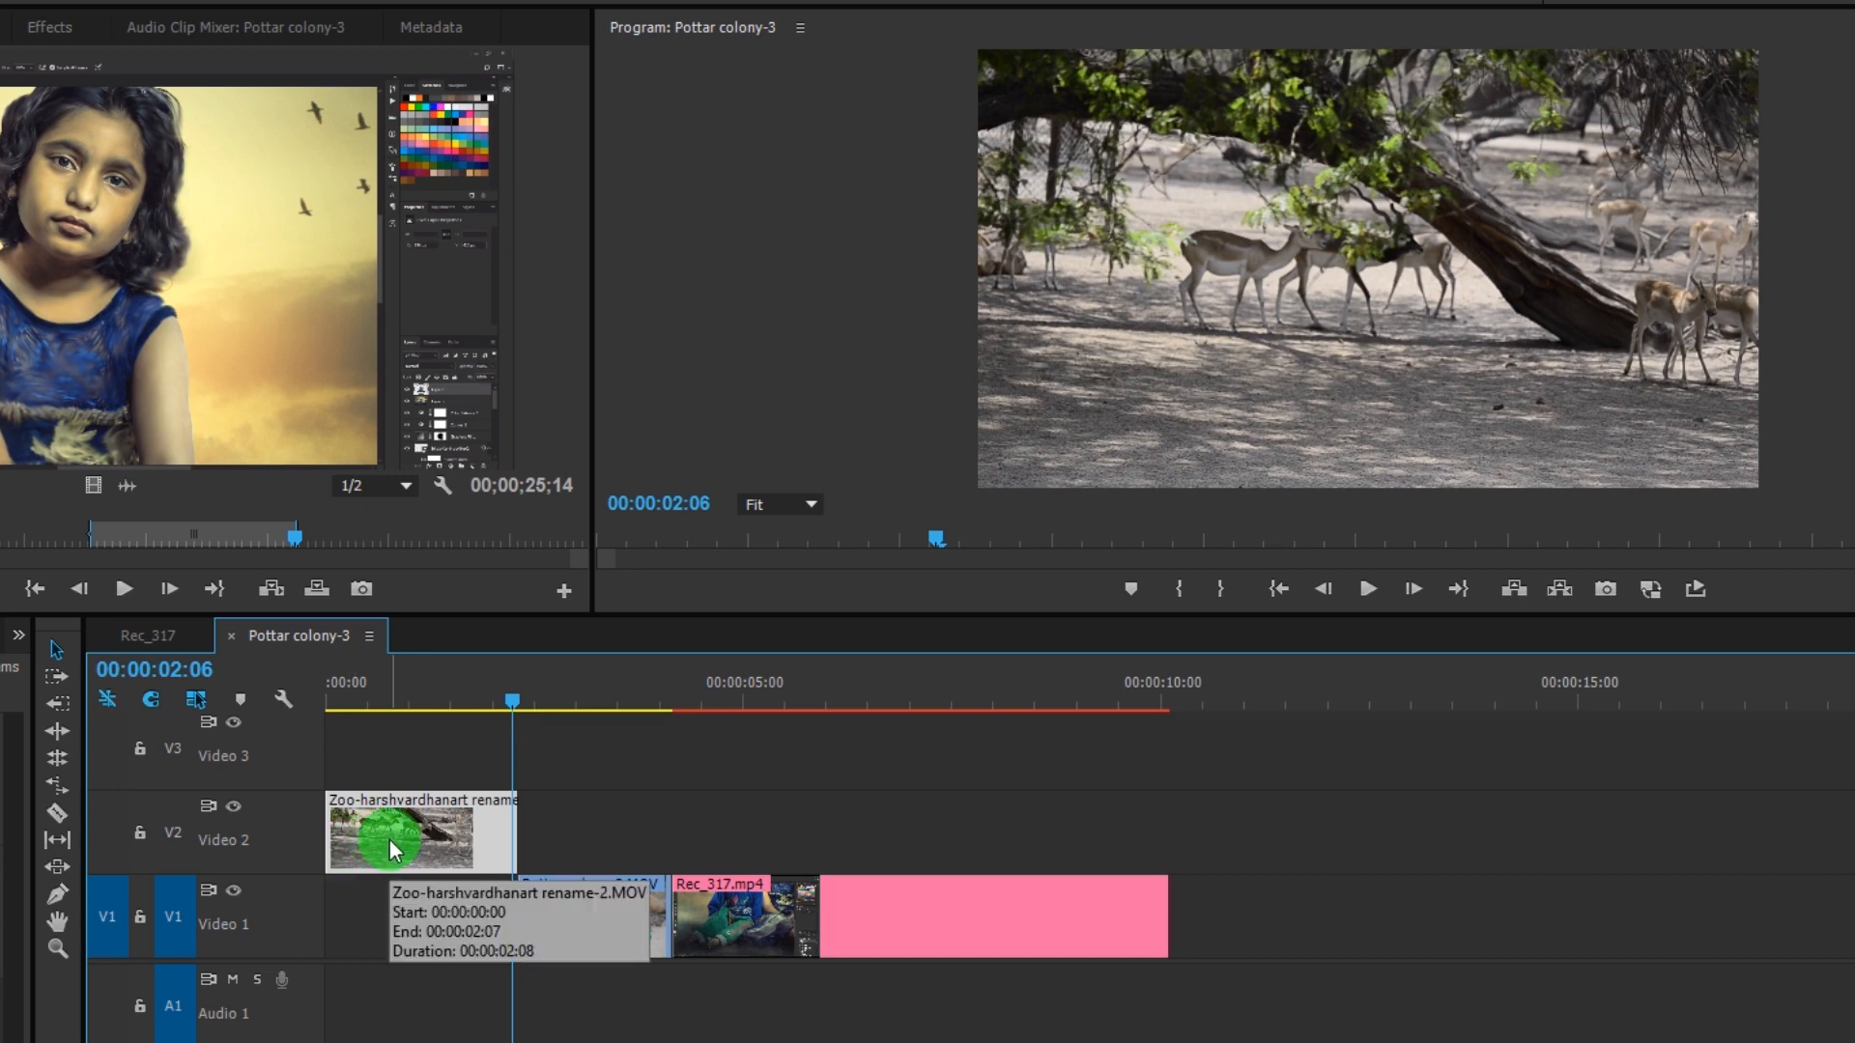
pyautogui.hotkey('ctrl', 'z')
pyautogui.hotkey('ctrl', 'z')
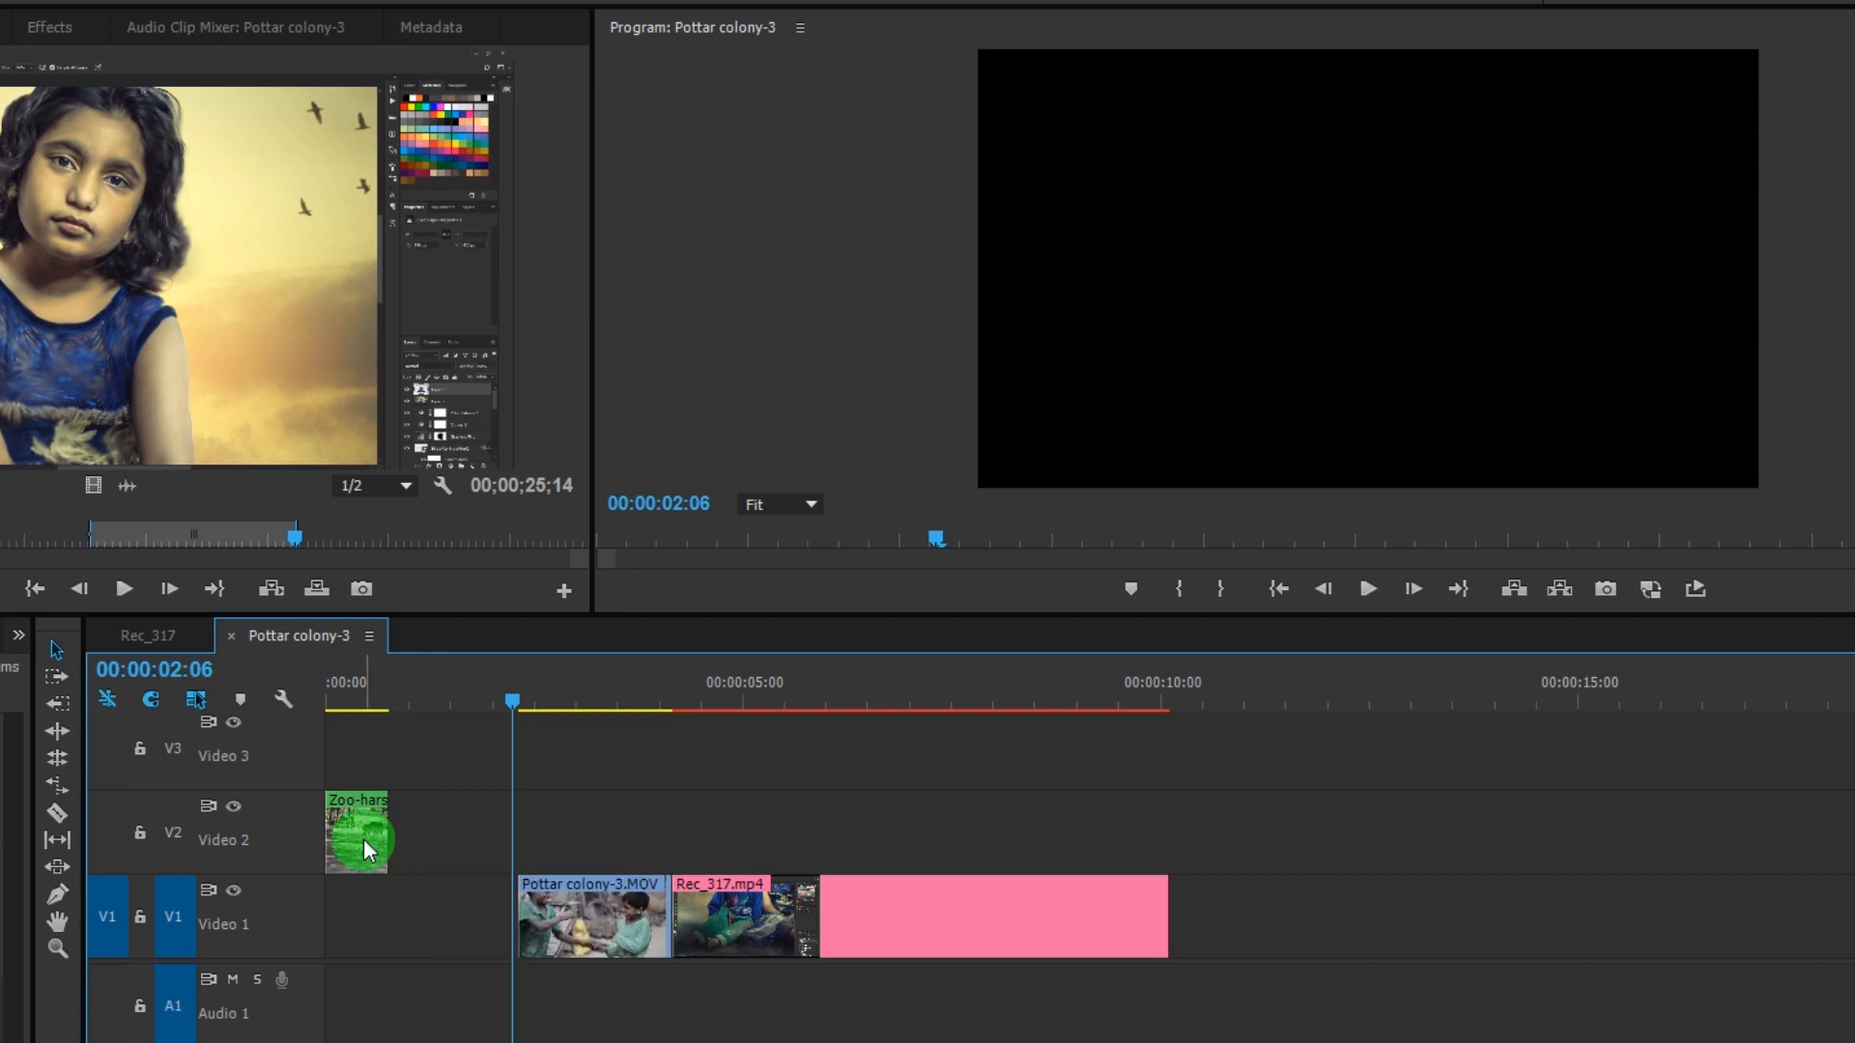
# Step: Extend the zoo clip's end to the start of the Pottar colony-3 clip and return it to Video 1
pyautogui.moveTo(387, 839); pyautogui.dragTo(515, 838)
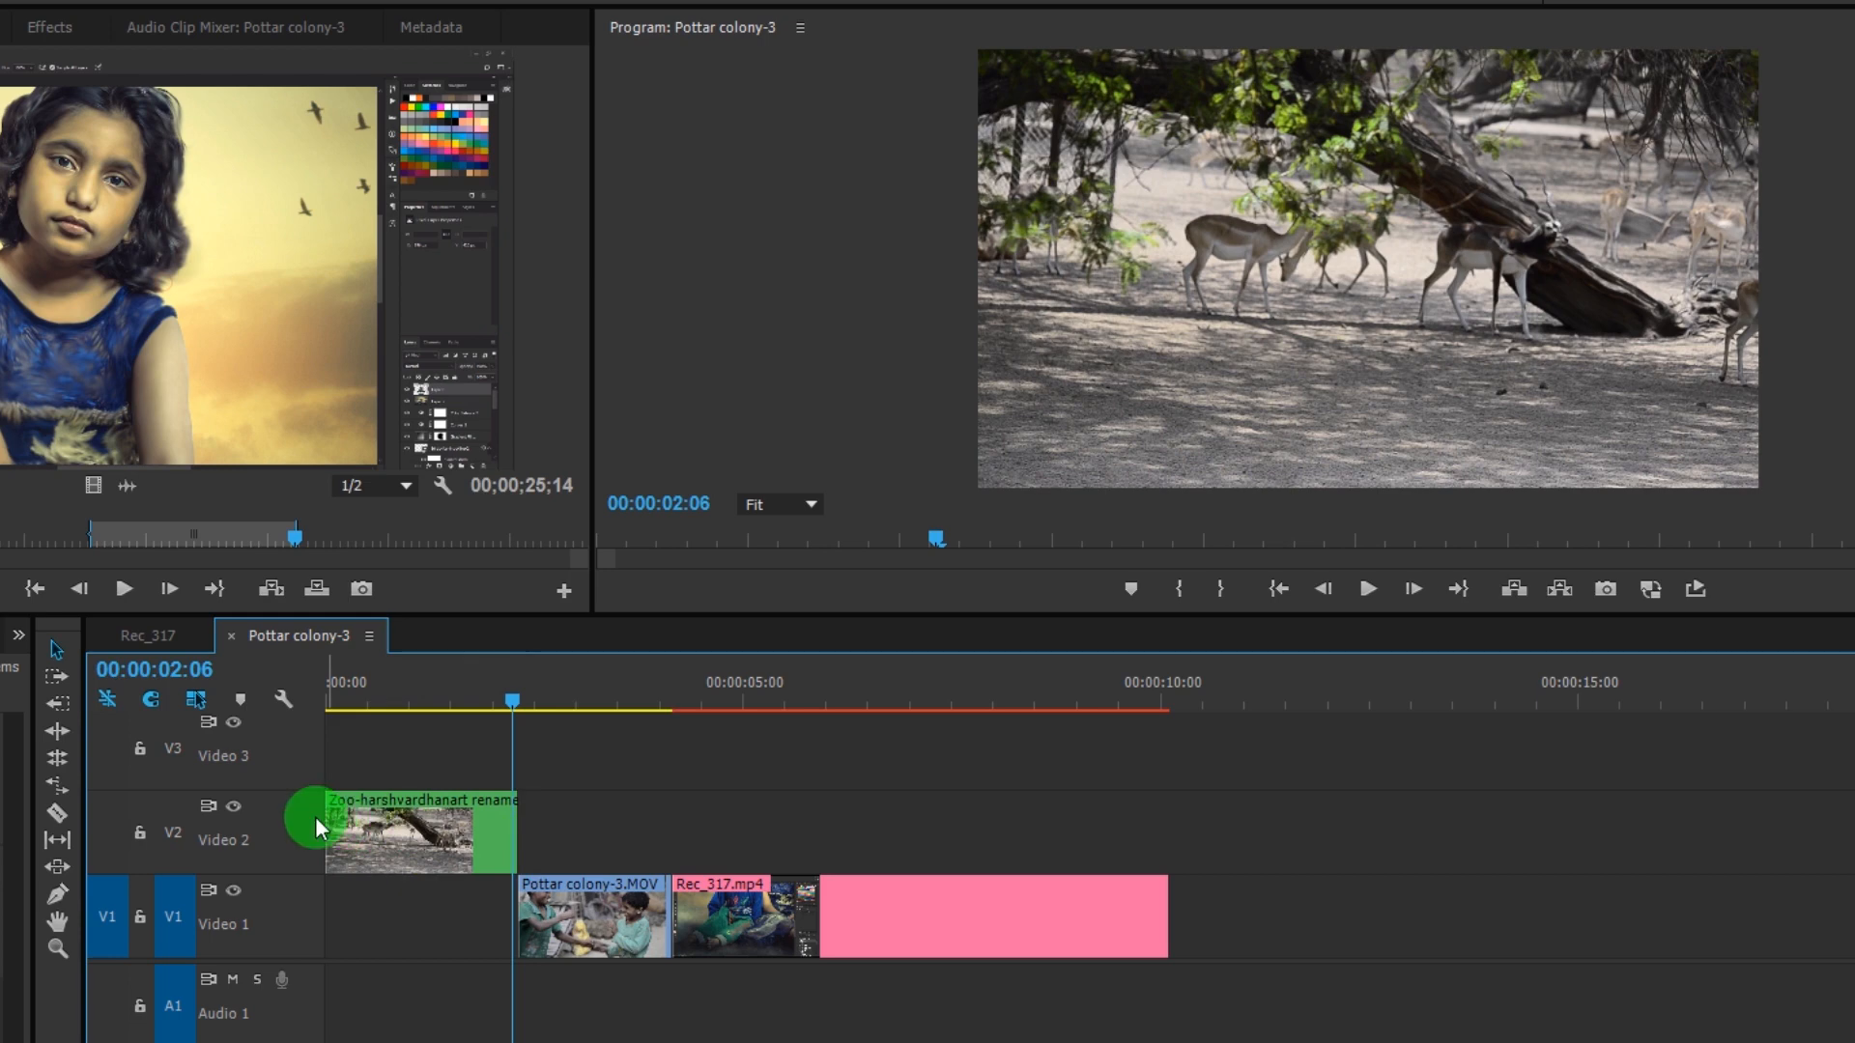
pyautogui.moveTo(425, 837); pyautogui.dragTo(430, 917)
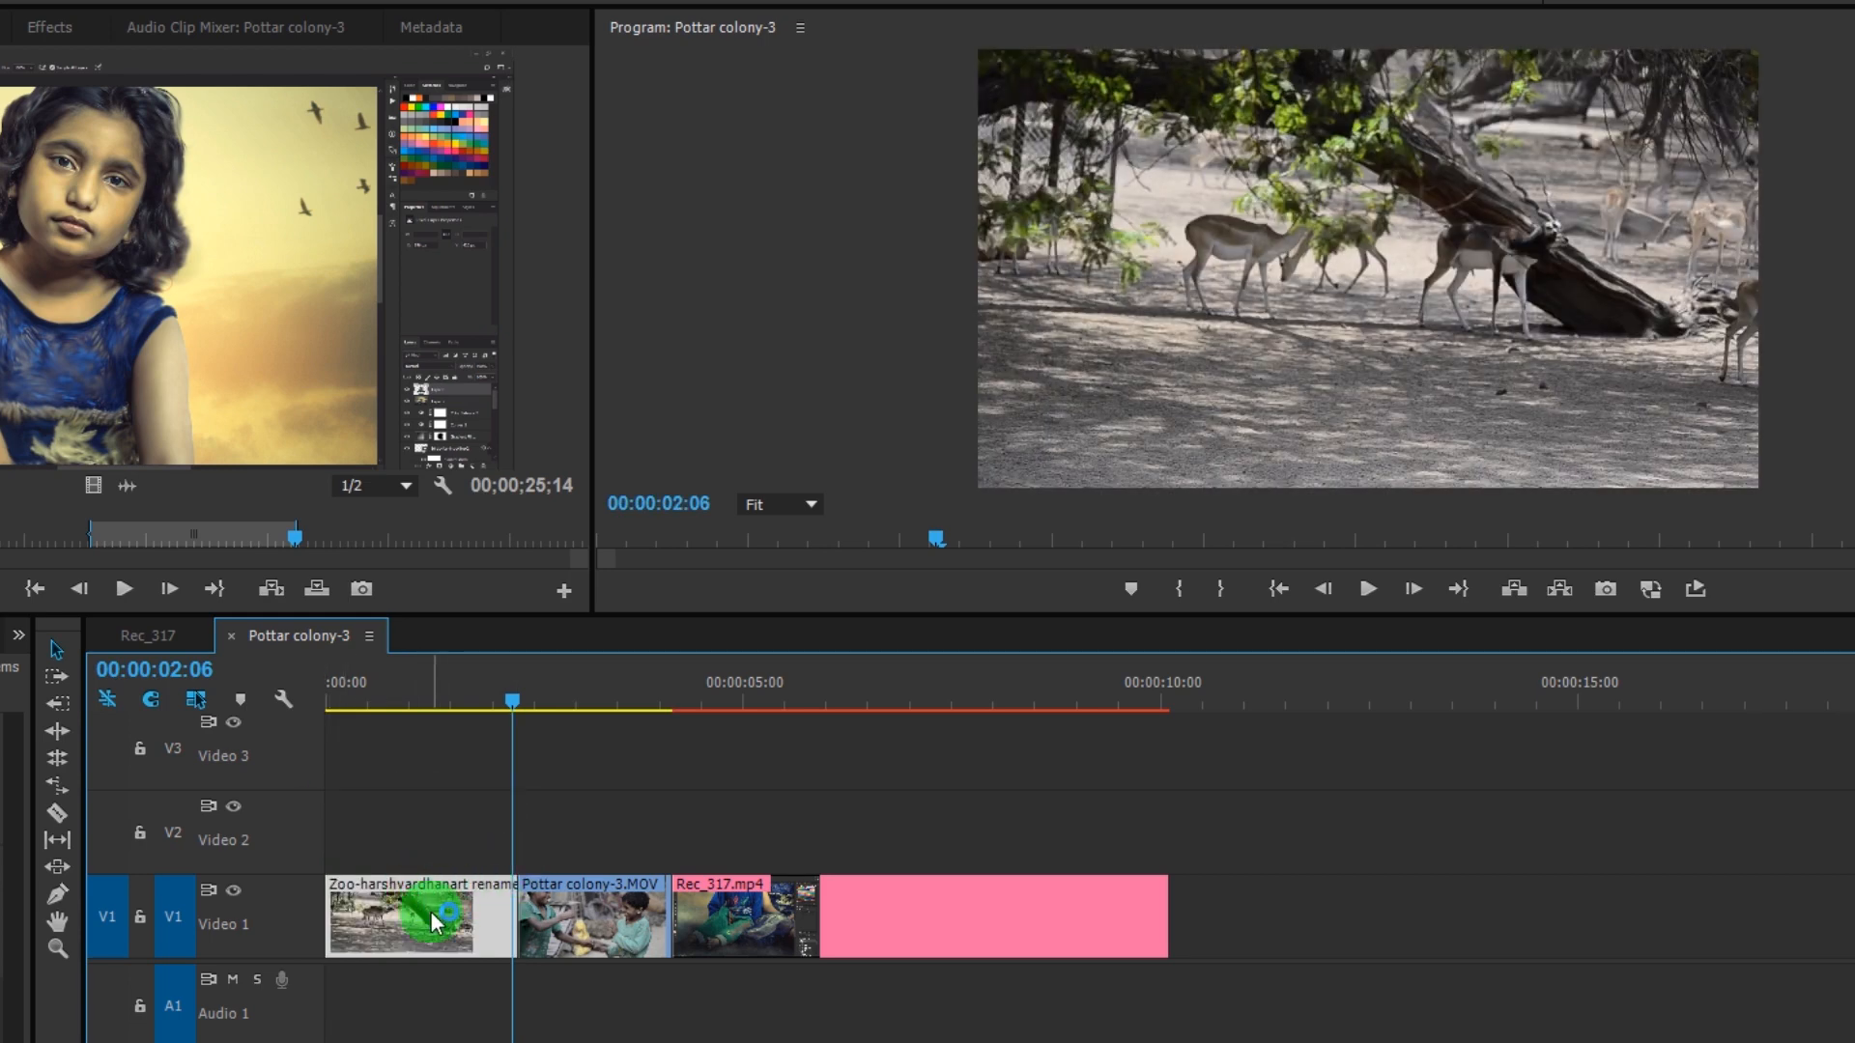
# Step: Slip the zoo clip's content by -00:00:01:23 with the Slip tool, keeping its place on Video 1
pyautogui.click(57, 839)
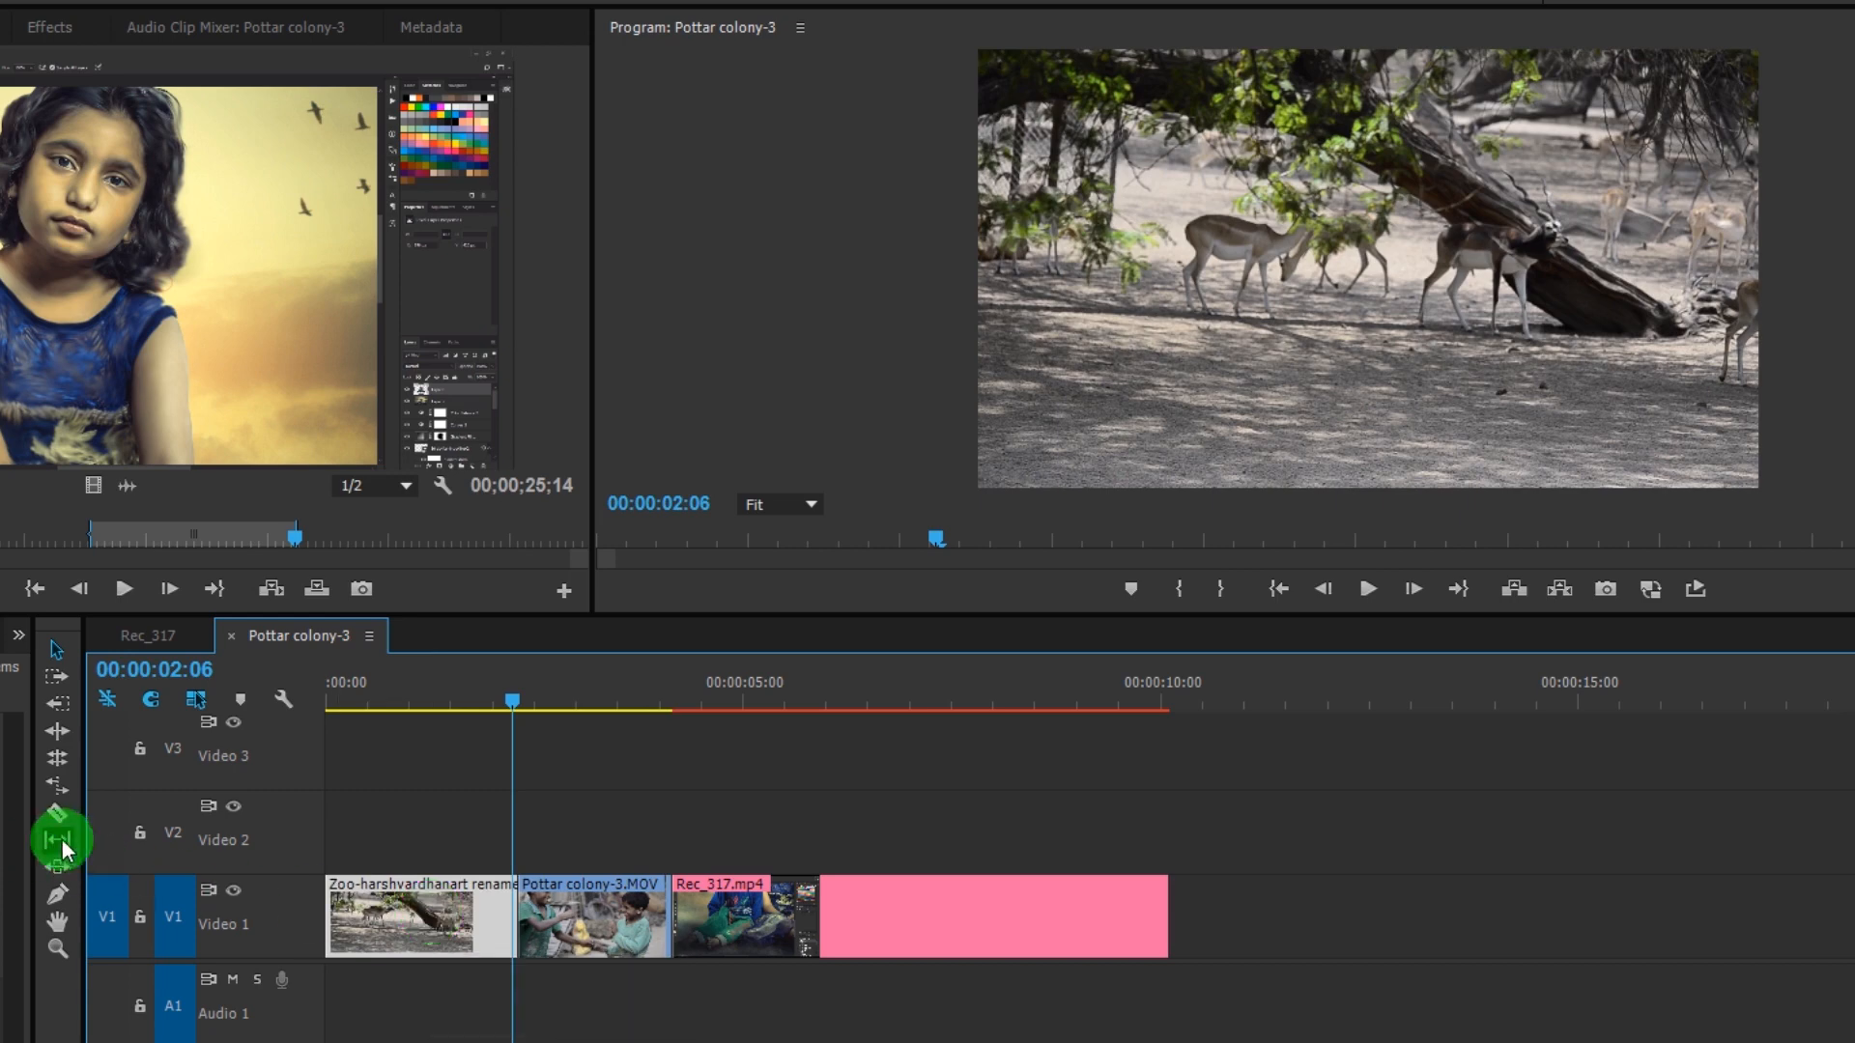
pyautogui.click(428, 932)
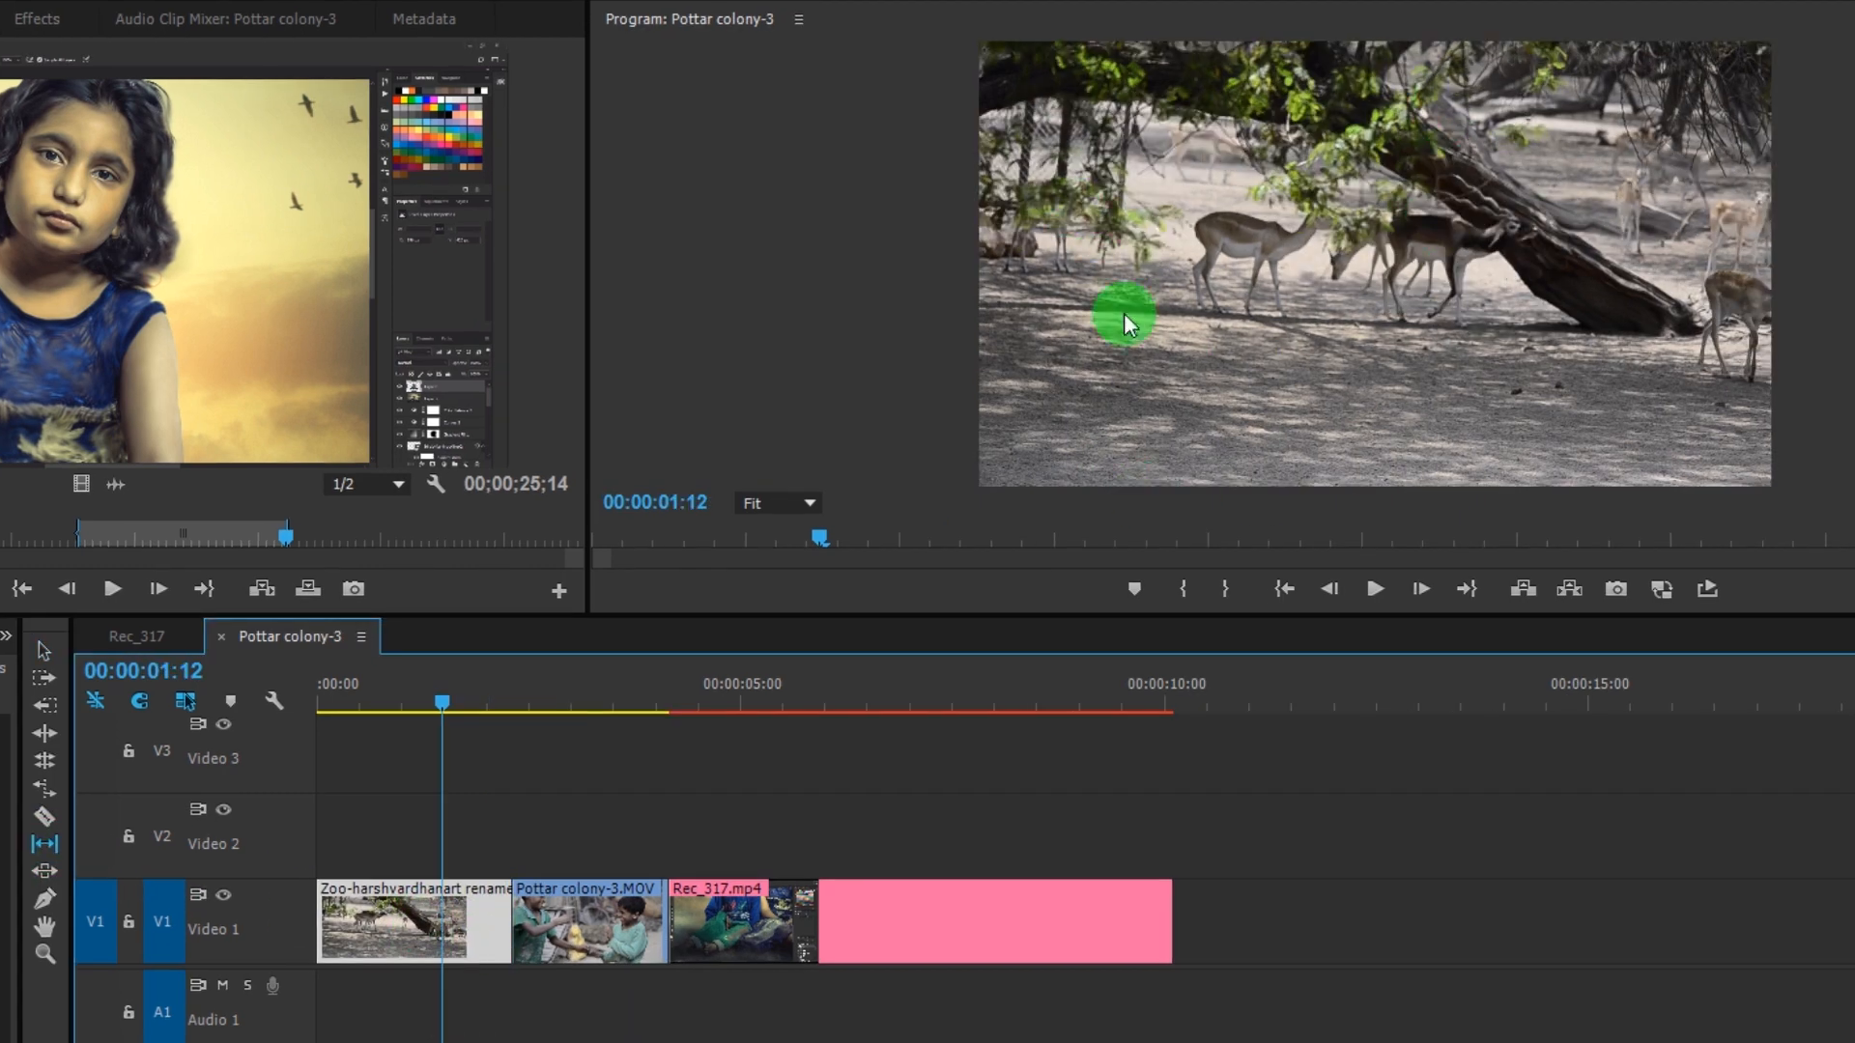
pyautogui.click(426, 697)
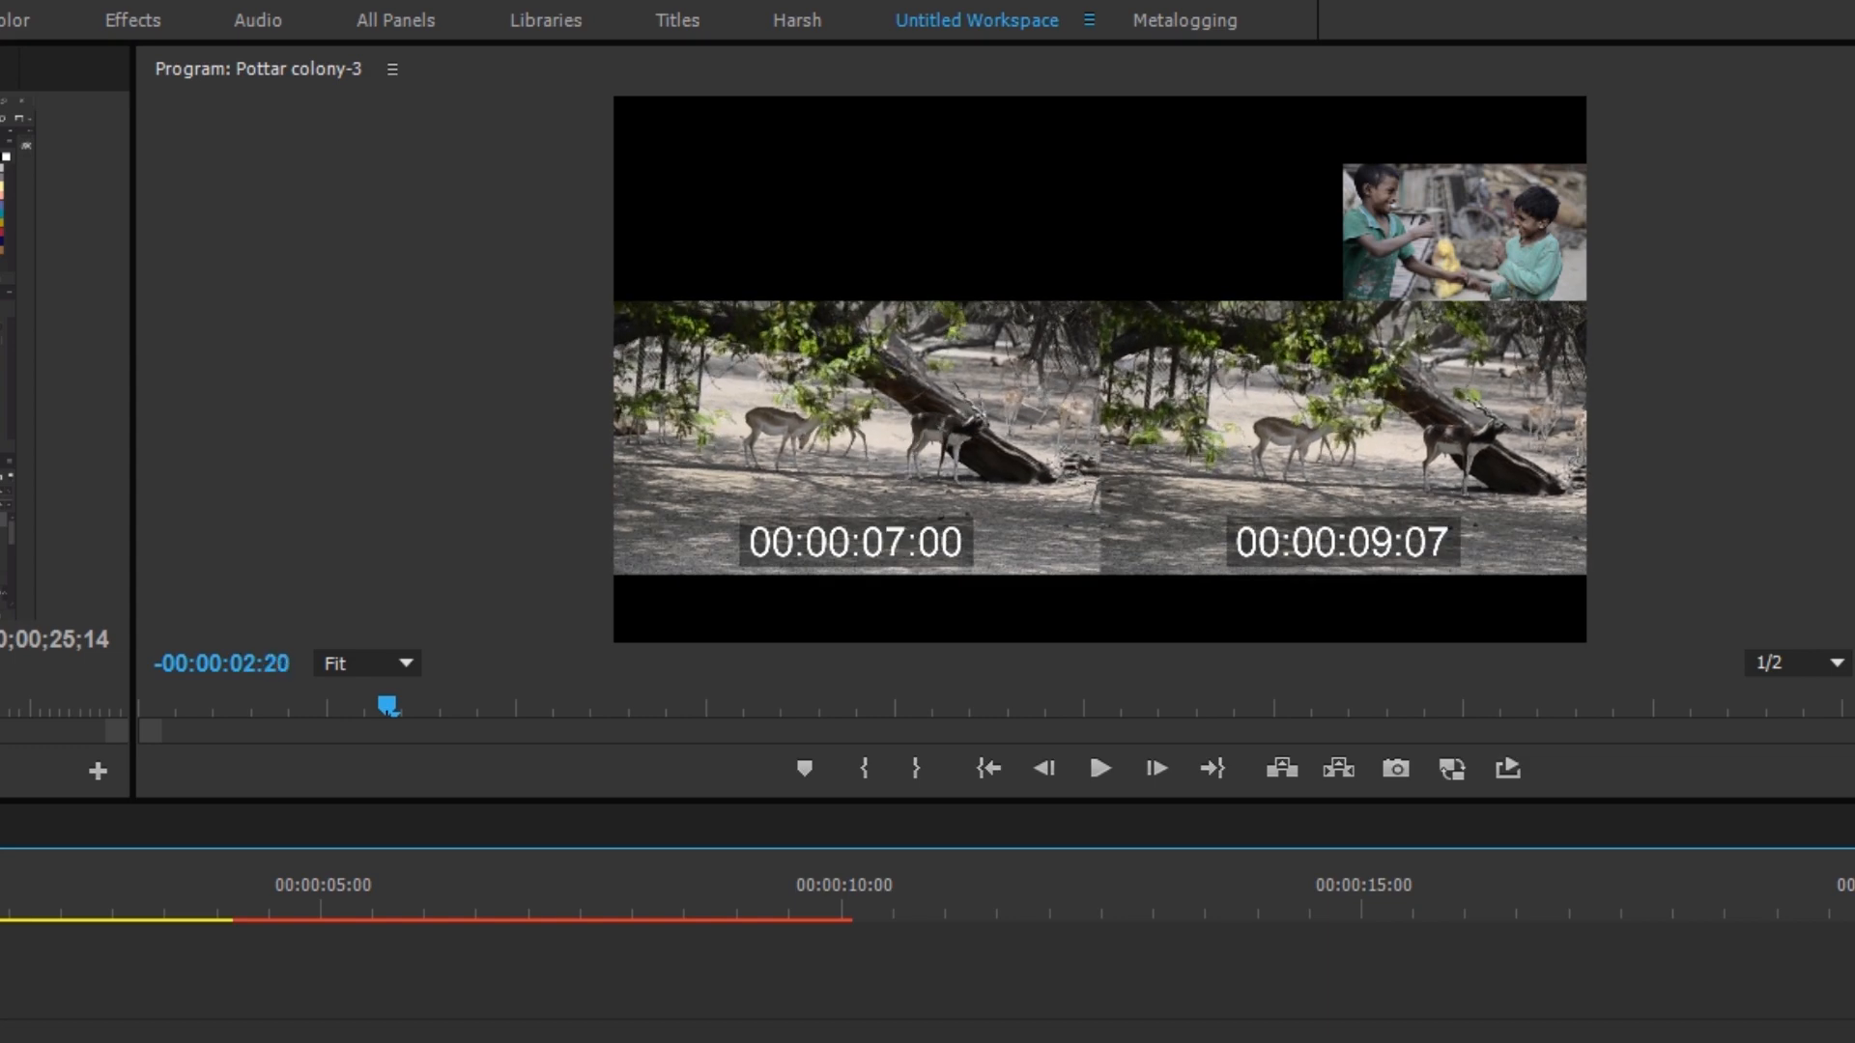
pyautogui.moveTo(387, 1039); pyautogui.dragTo(796, 1038)
pyautogui.moveTo(281, 981); pyautogui.dragTo(3, 971)
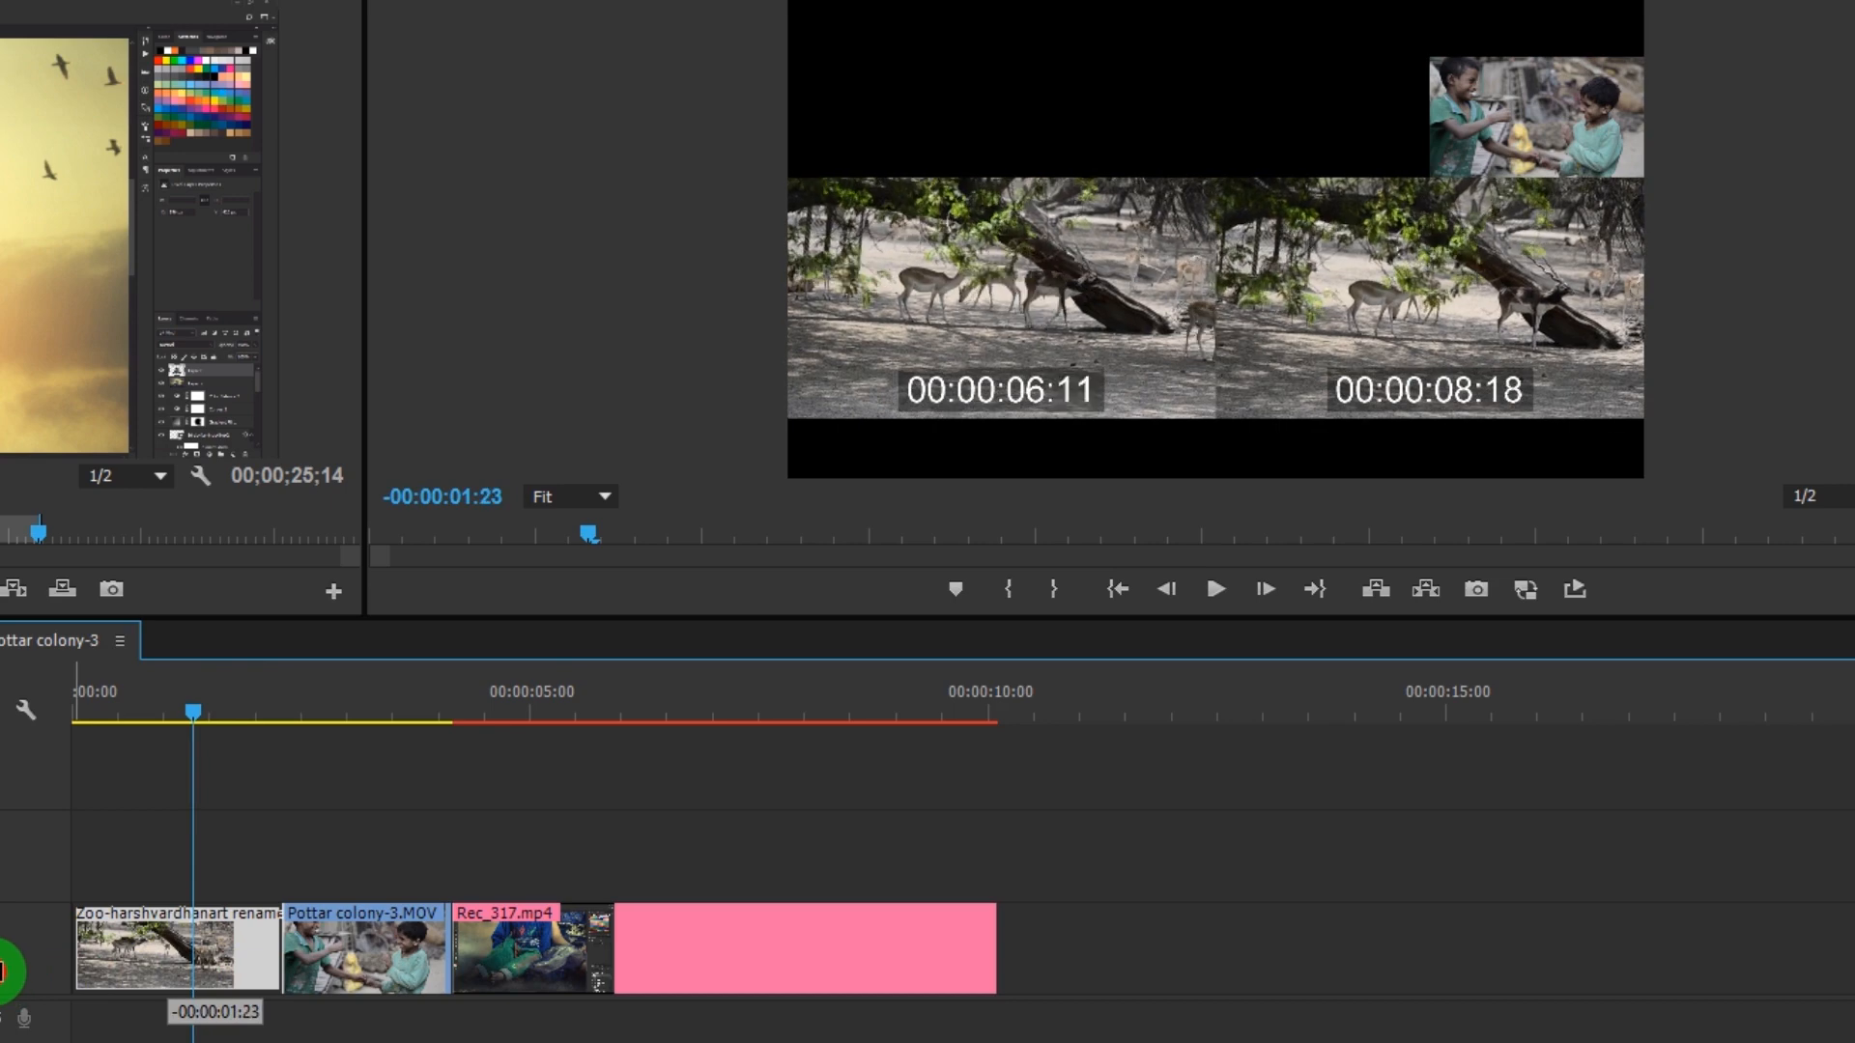
pyautogui.moveTo(2, 971); pyautogui.dragTo(3, 971)
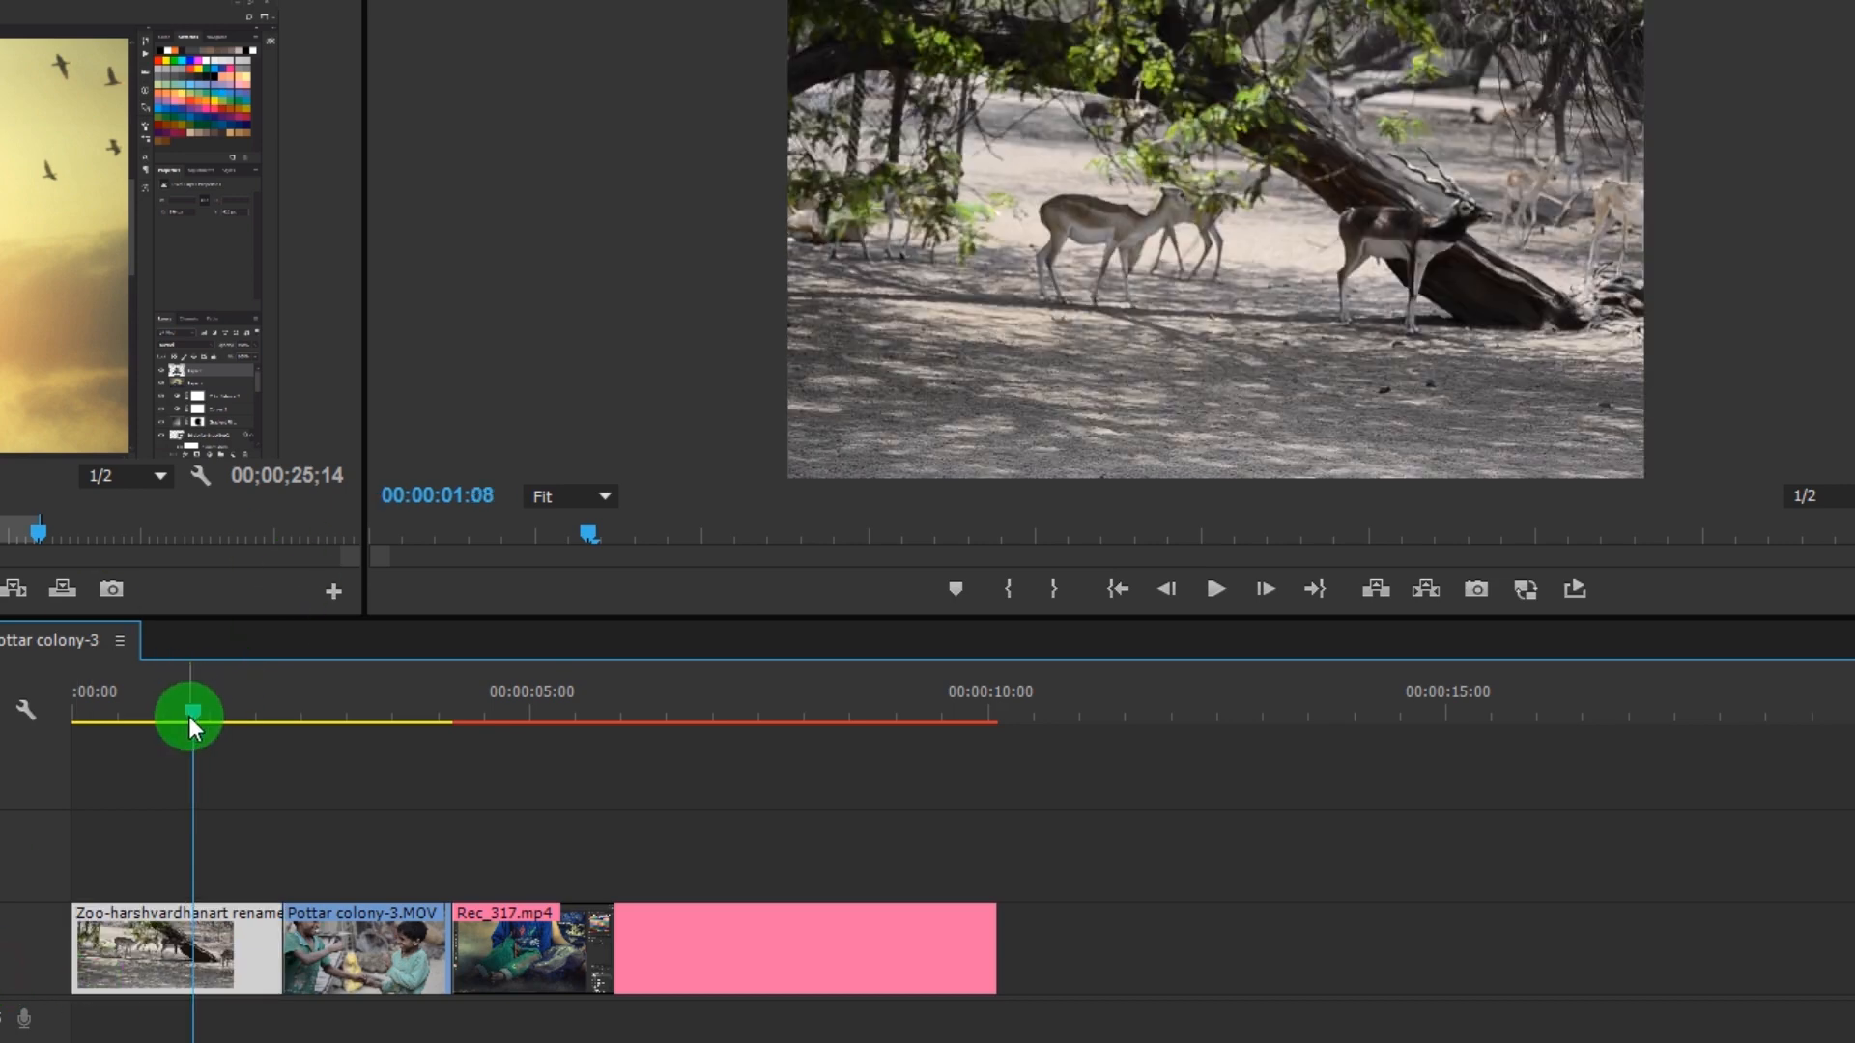
# Step: Scrub from the sequence start to 00:00:00:20 and slip the zoo clip to earlier source footage
pyautogui.moveTo(197, 709); pyautogui.dragTo(22, 714)
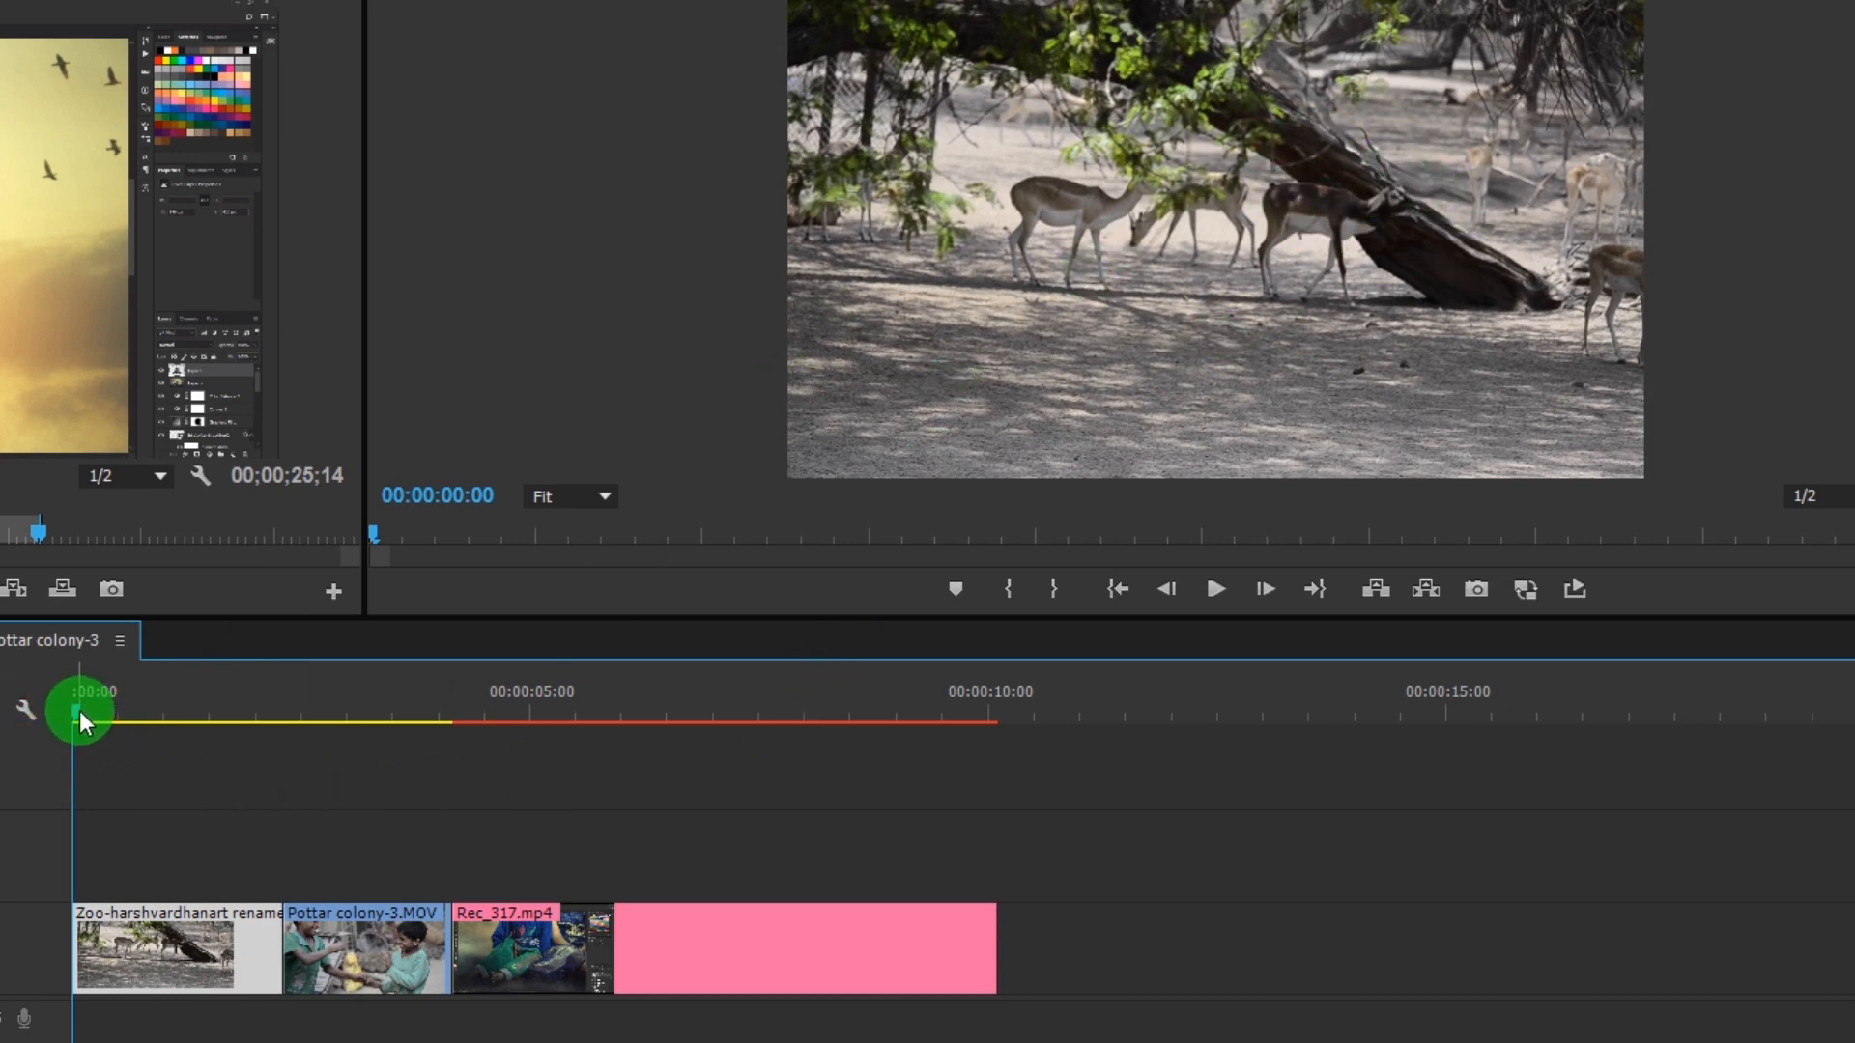
pyautogui.moveTo(76, 715); pyautogui.dragTo(148, 737)
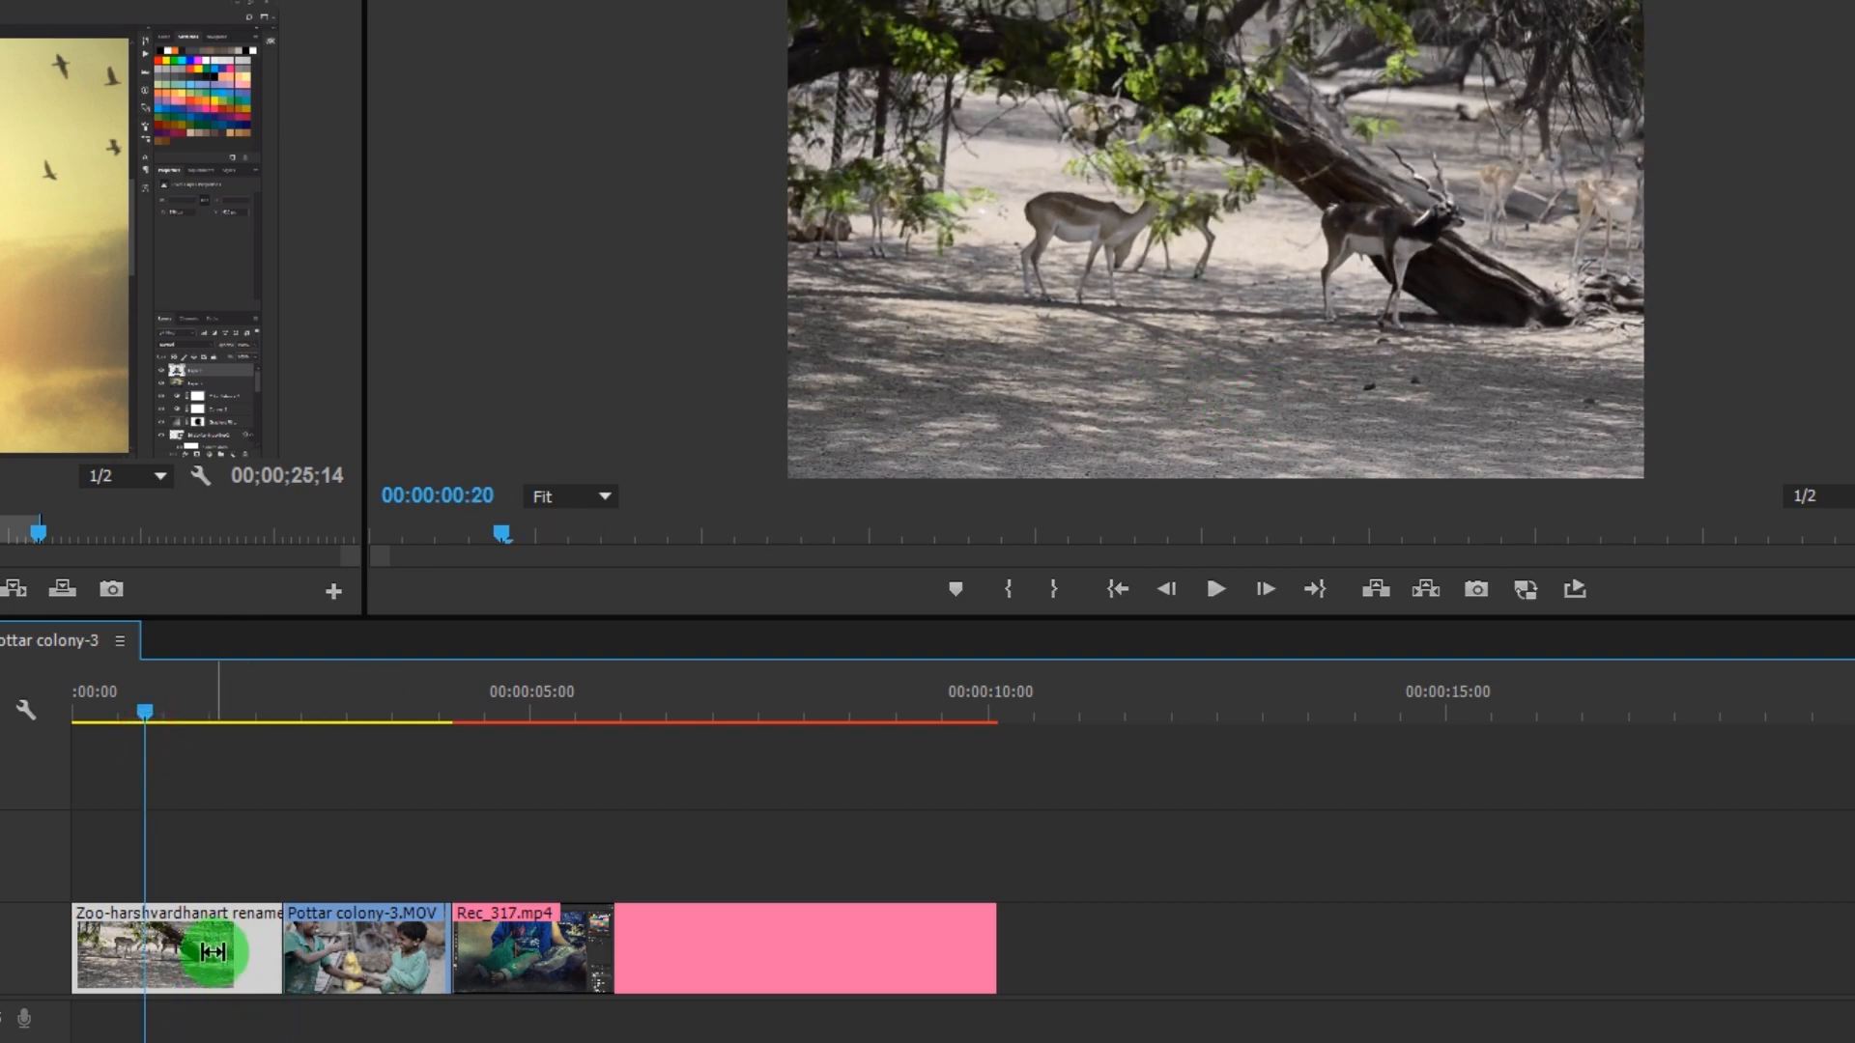
pyautogui.moveTo(200, 949); pyautogui.dragTo(462, 929)
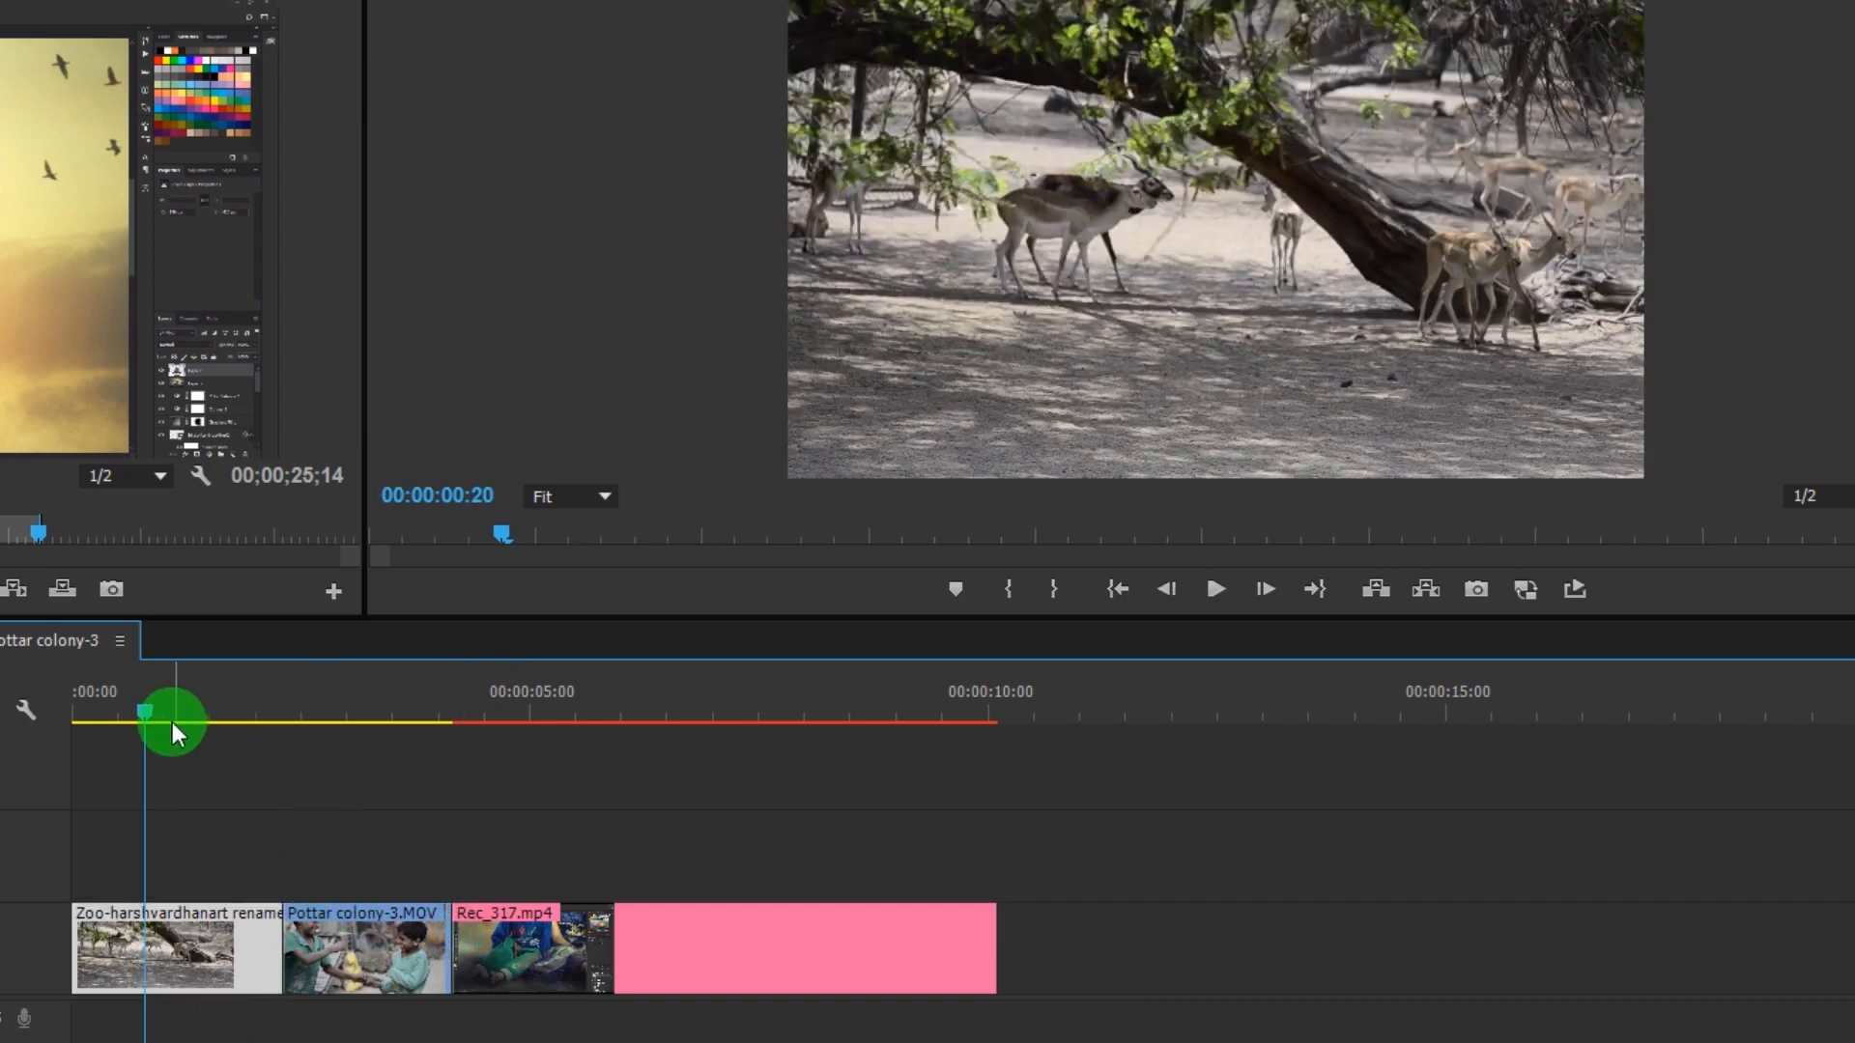
# Step: Scrub through the slipped zoo clip to compare its first and last frames in the Program monitor
pyautogui.click(113, 723)
pyautogui.moveTo(383, 665); pyautogui.dragTo(289, 668)
pyautogui.click(1171, 184)
pyautogui.click(383, 664)
pyautogui.moveTo(347, 667); pyautogui.dragTo(524, 684)
pyautogui.click(1295, 252)
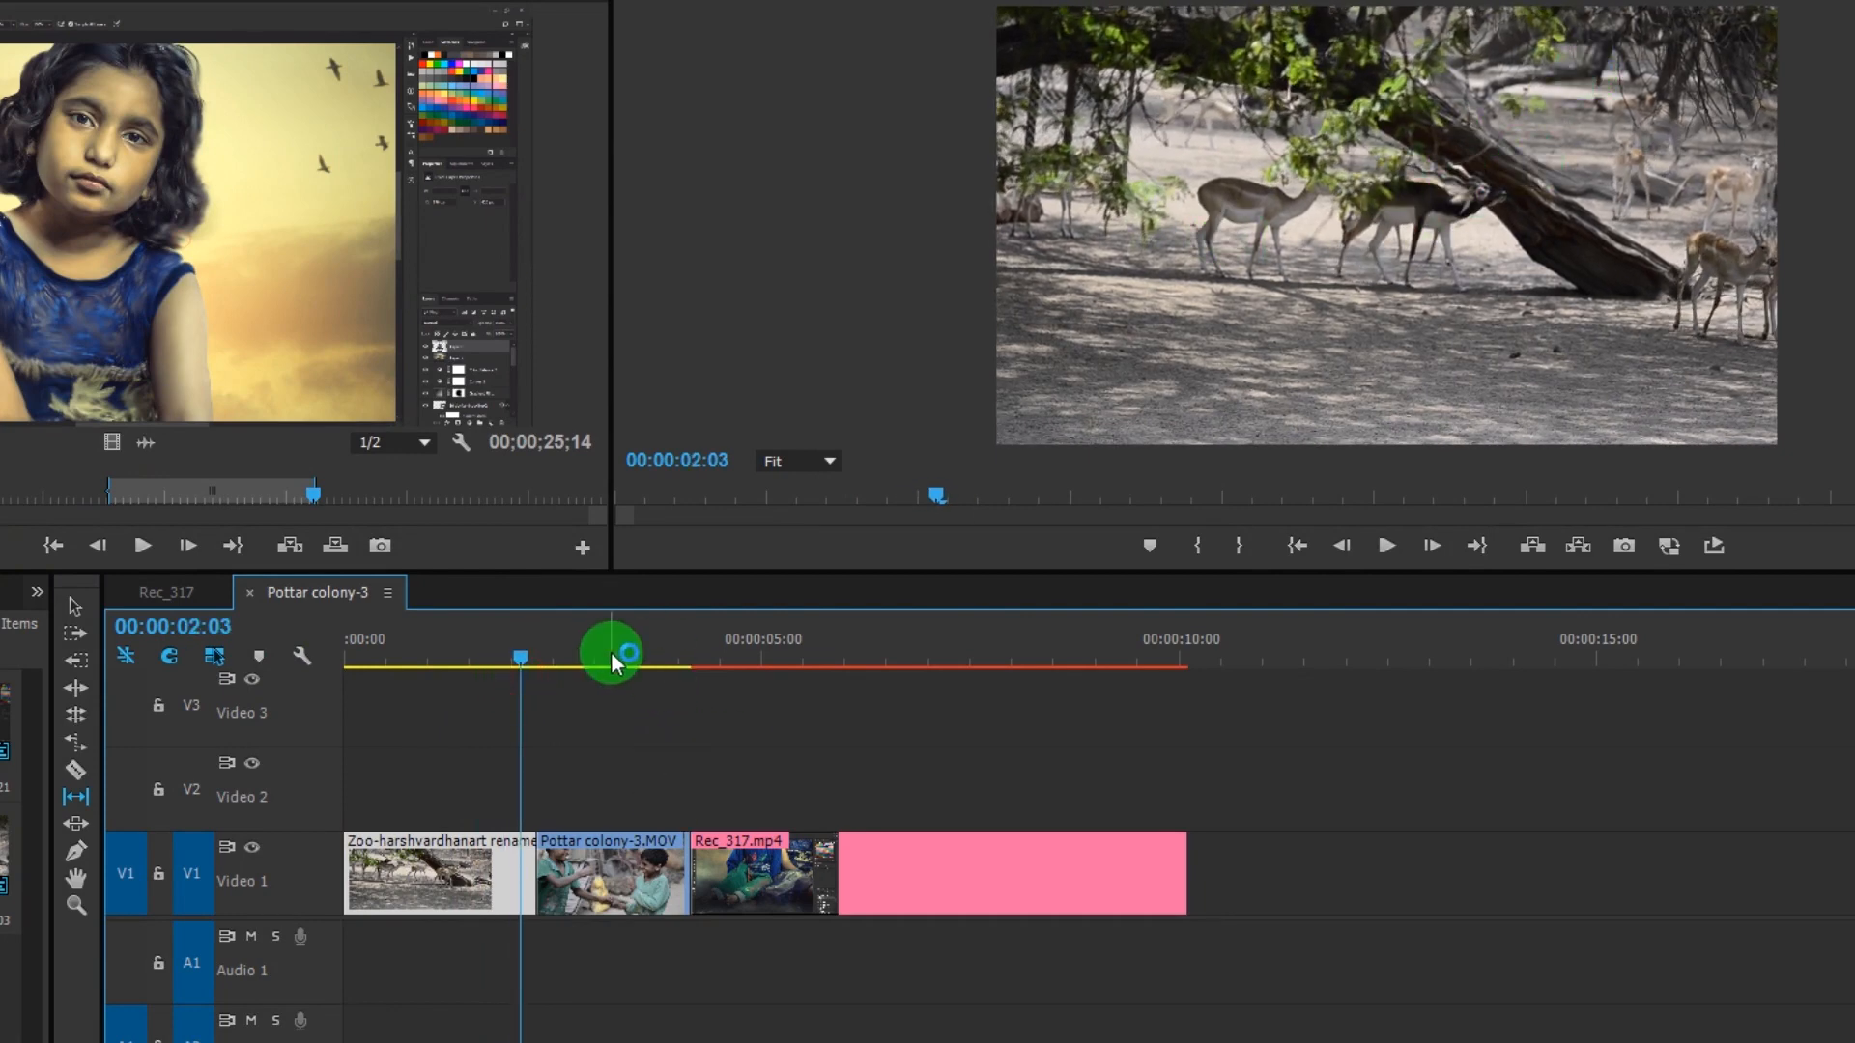
pyautogui.moveTo(525, 672)
pyautogui.mouseDown()
pyautogui.moveTo(543, 671)
pyautogui.moveTo(526, 664)
pyautogui.mouseUp()
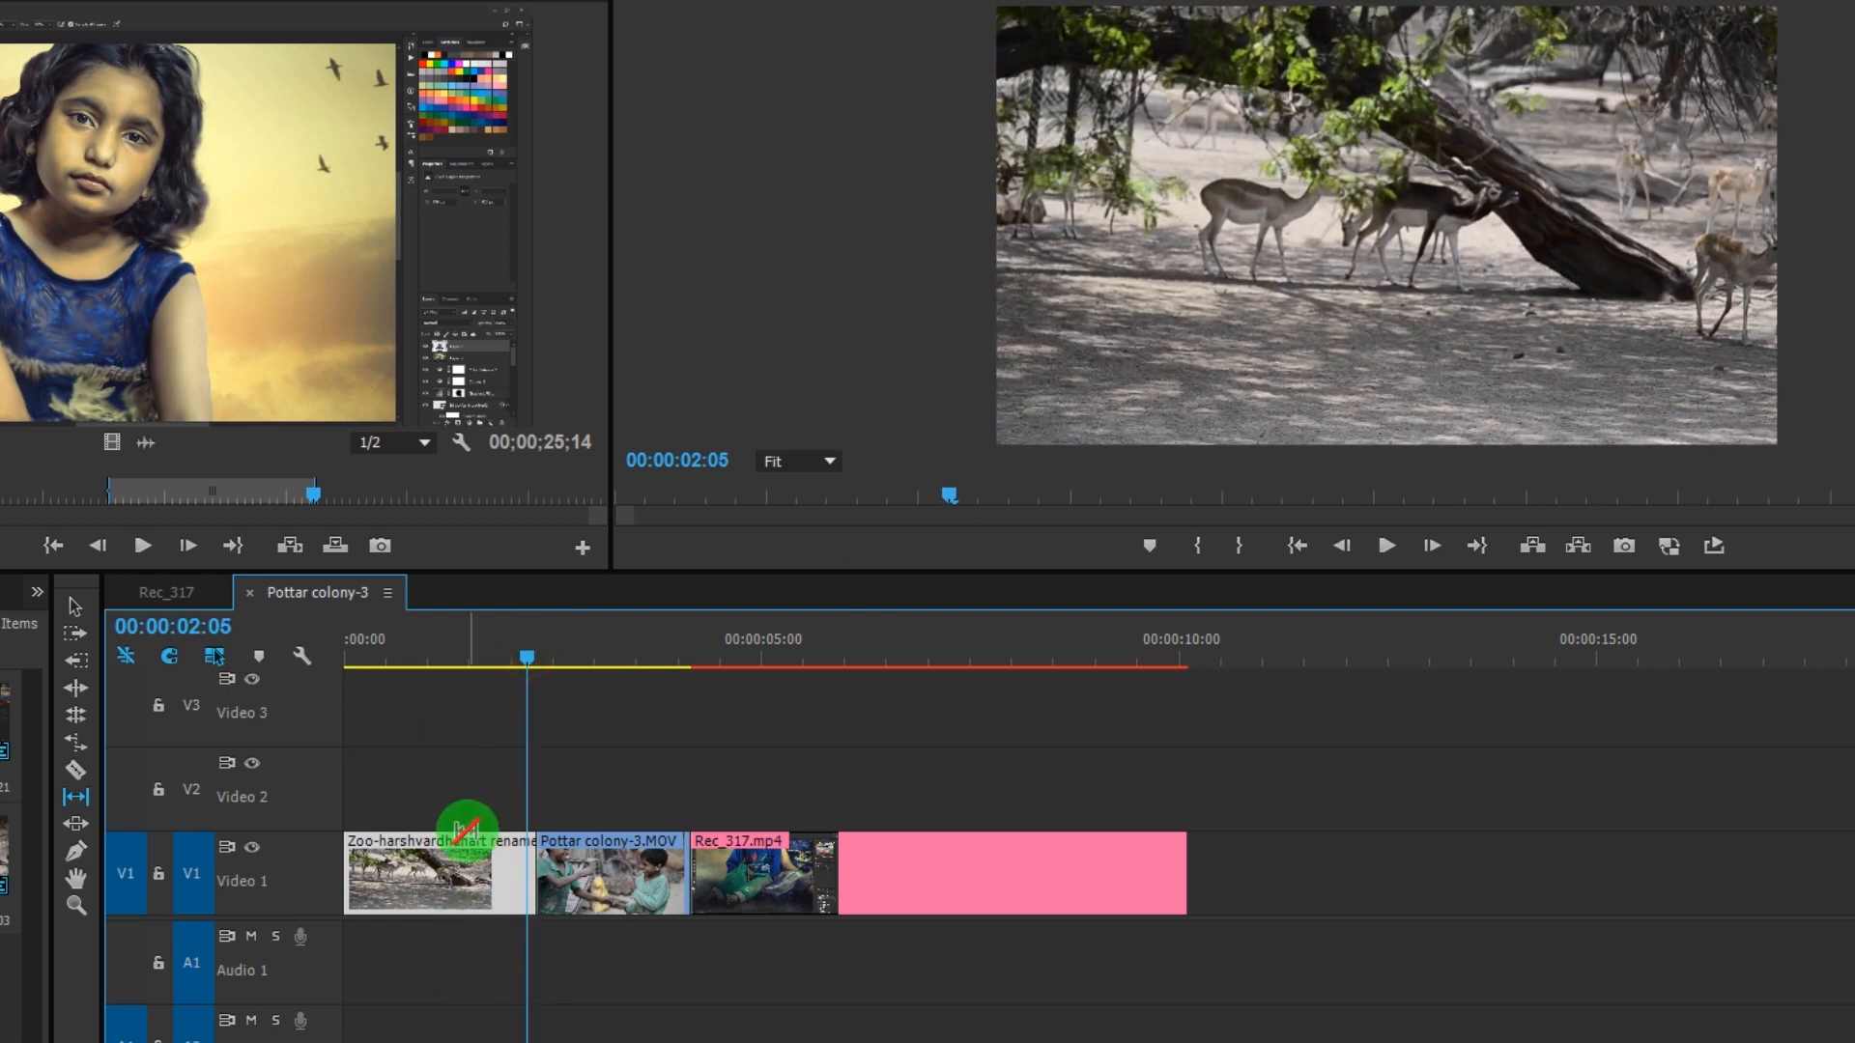
pyautogui.moveTo(526, 664); pyautogui.dragTo(350, 700)
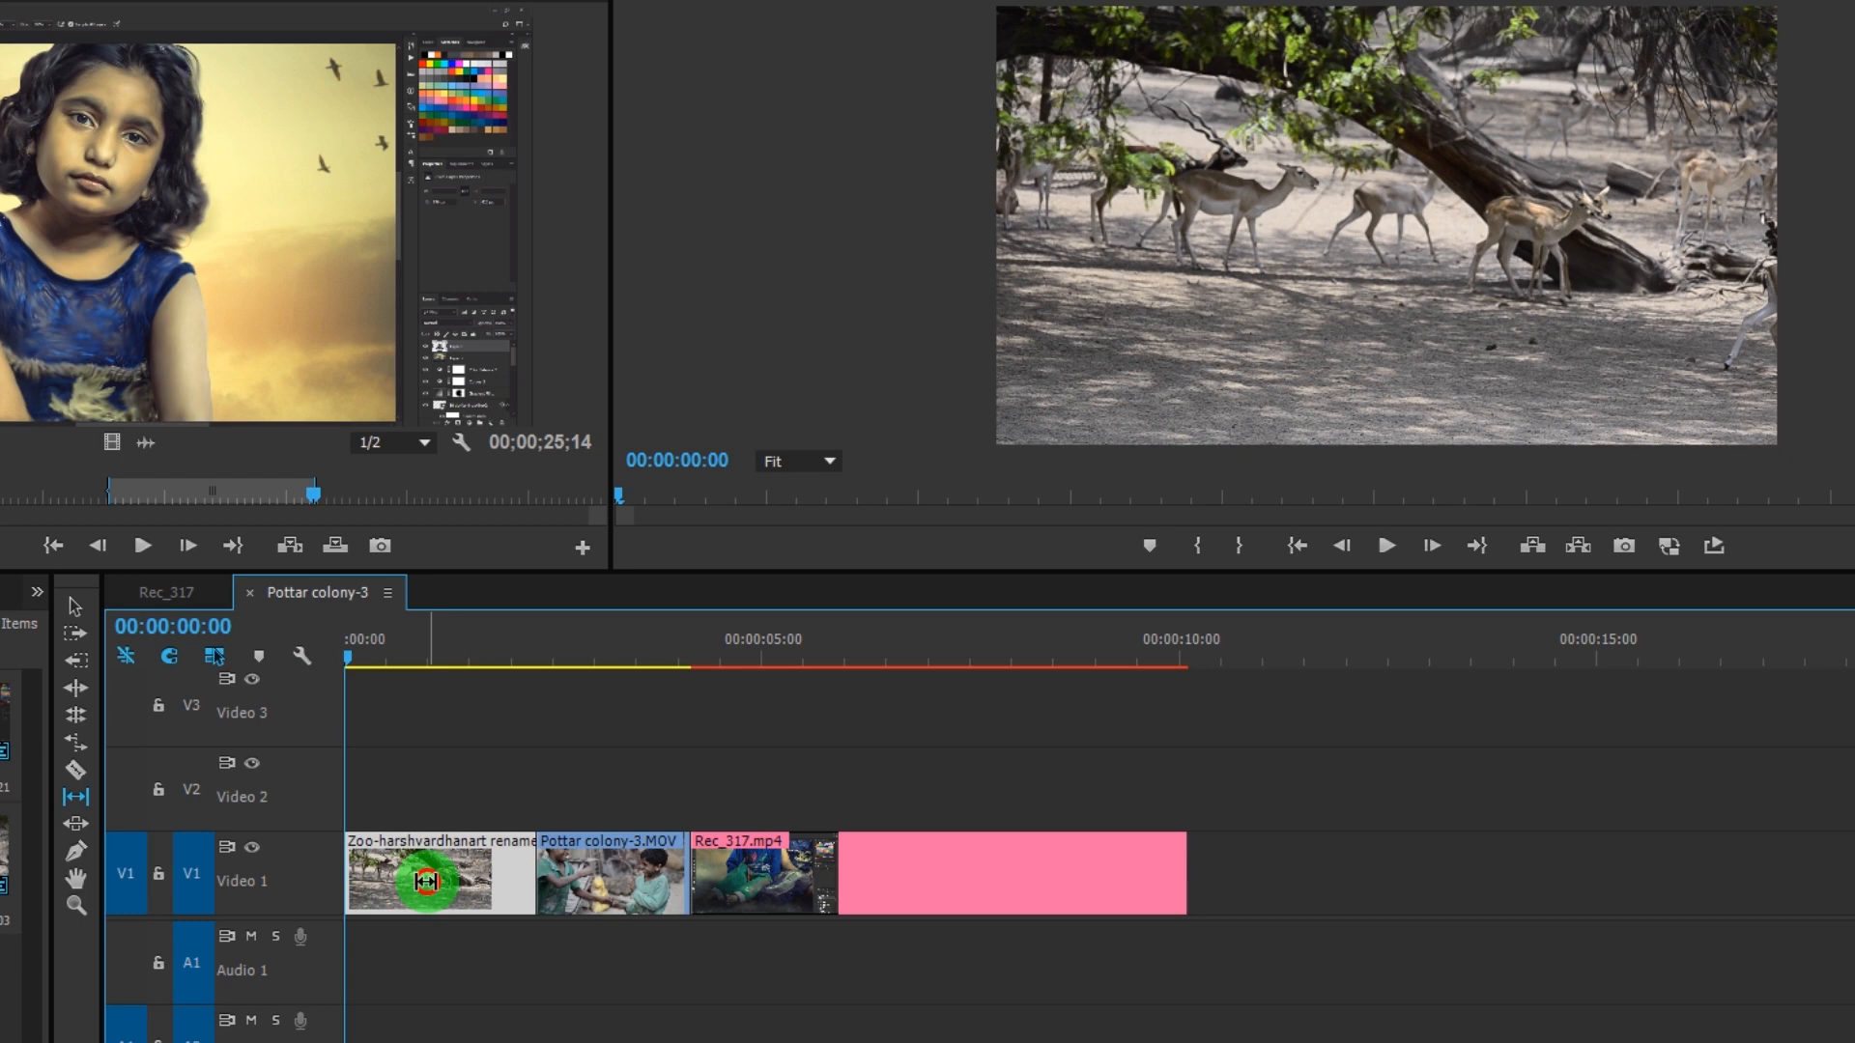
# Step: Slip the zoo clip's content again toward earlier footage and check its ending by scrubbing to 00:00:02:07
pyautogui.moveTo(447, 881); pyautogui.dragTo(606, 875)
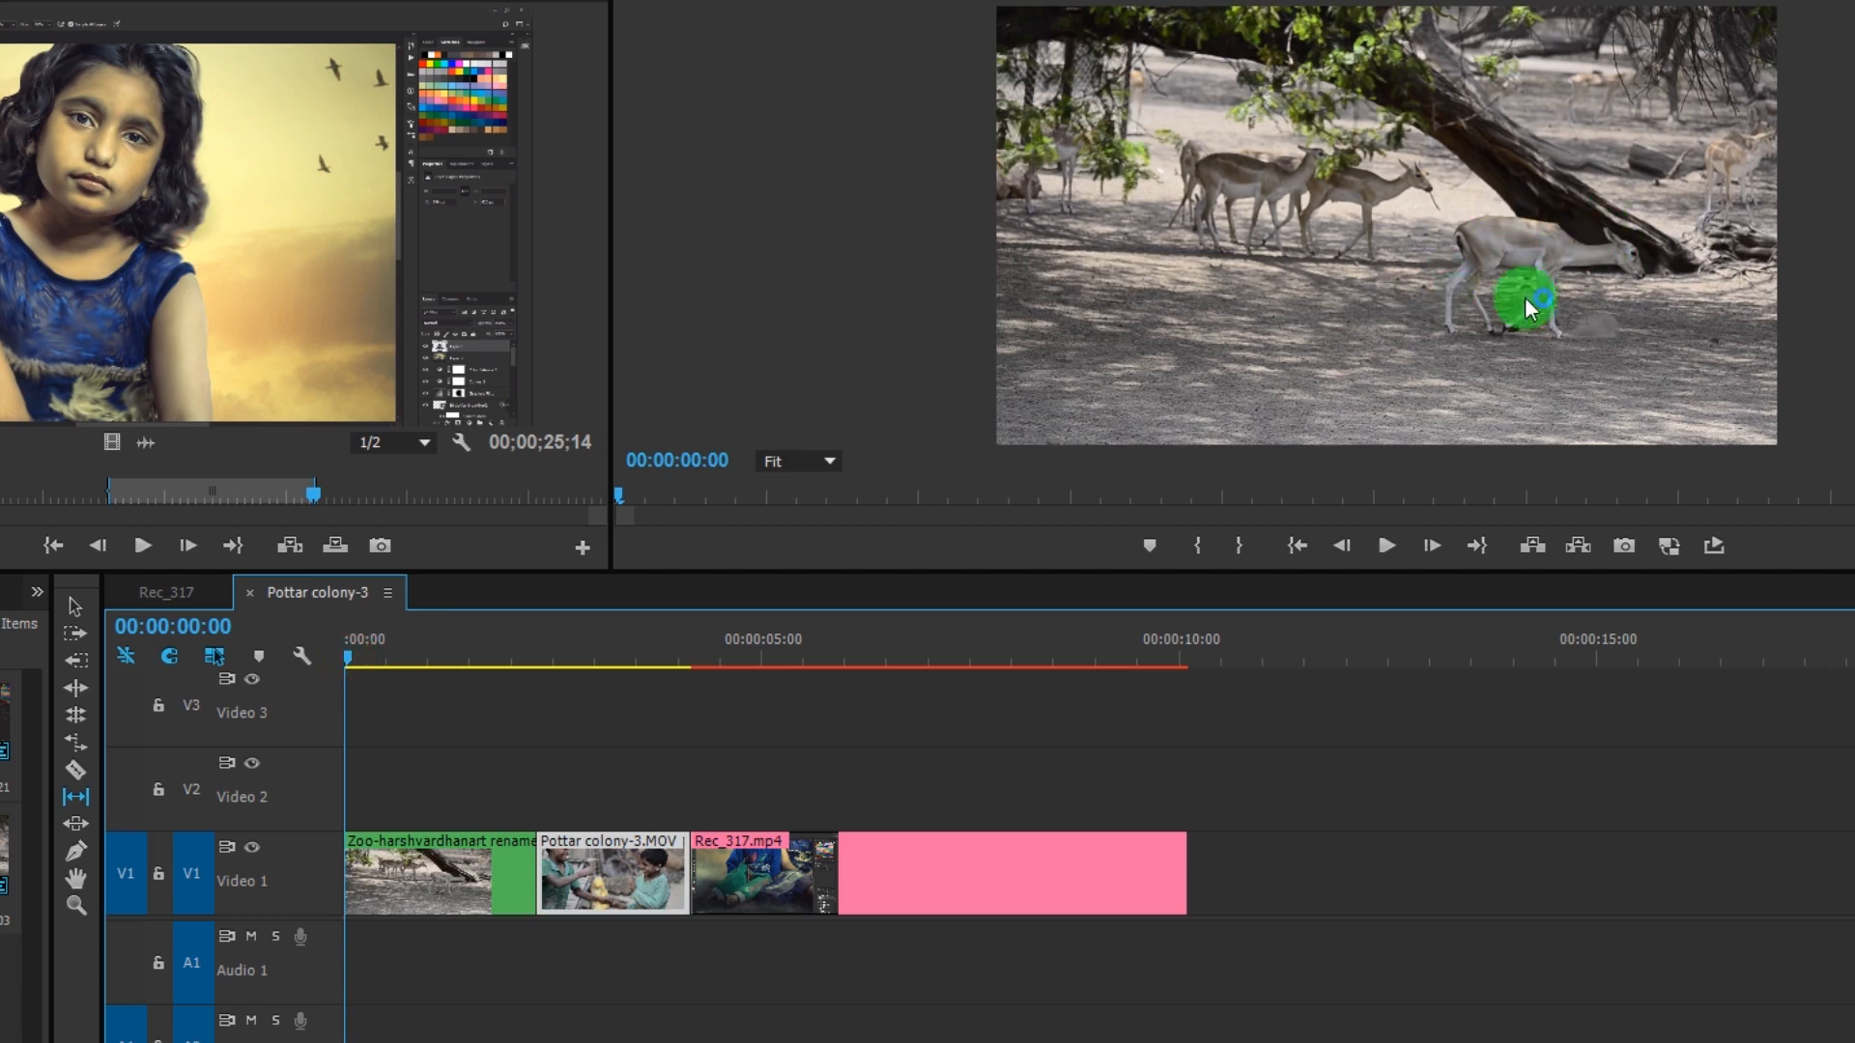
pyautogui.moveTo(352, 670); pyautogui.dragTo(522, 671)
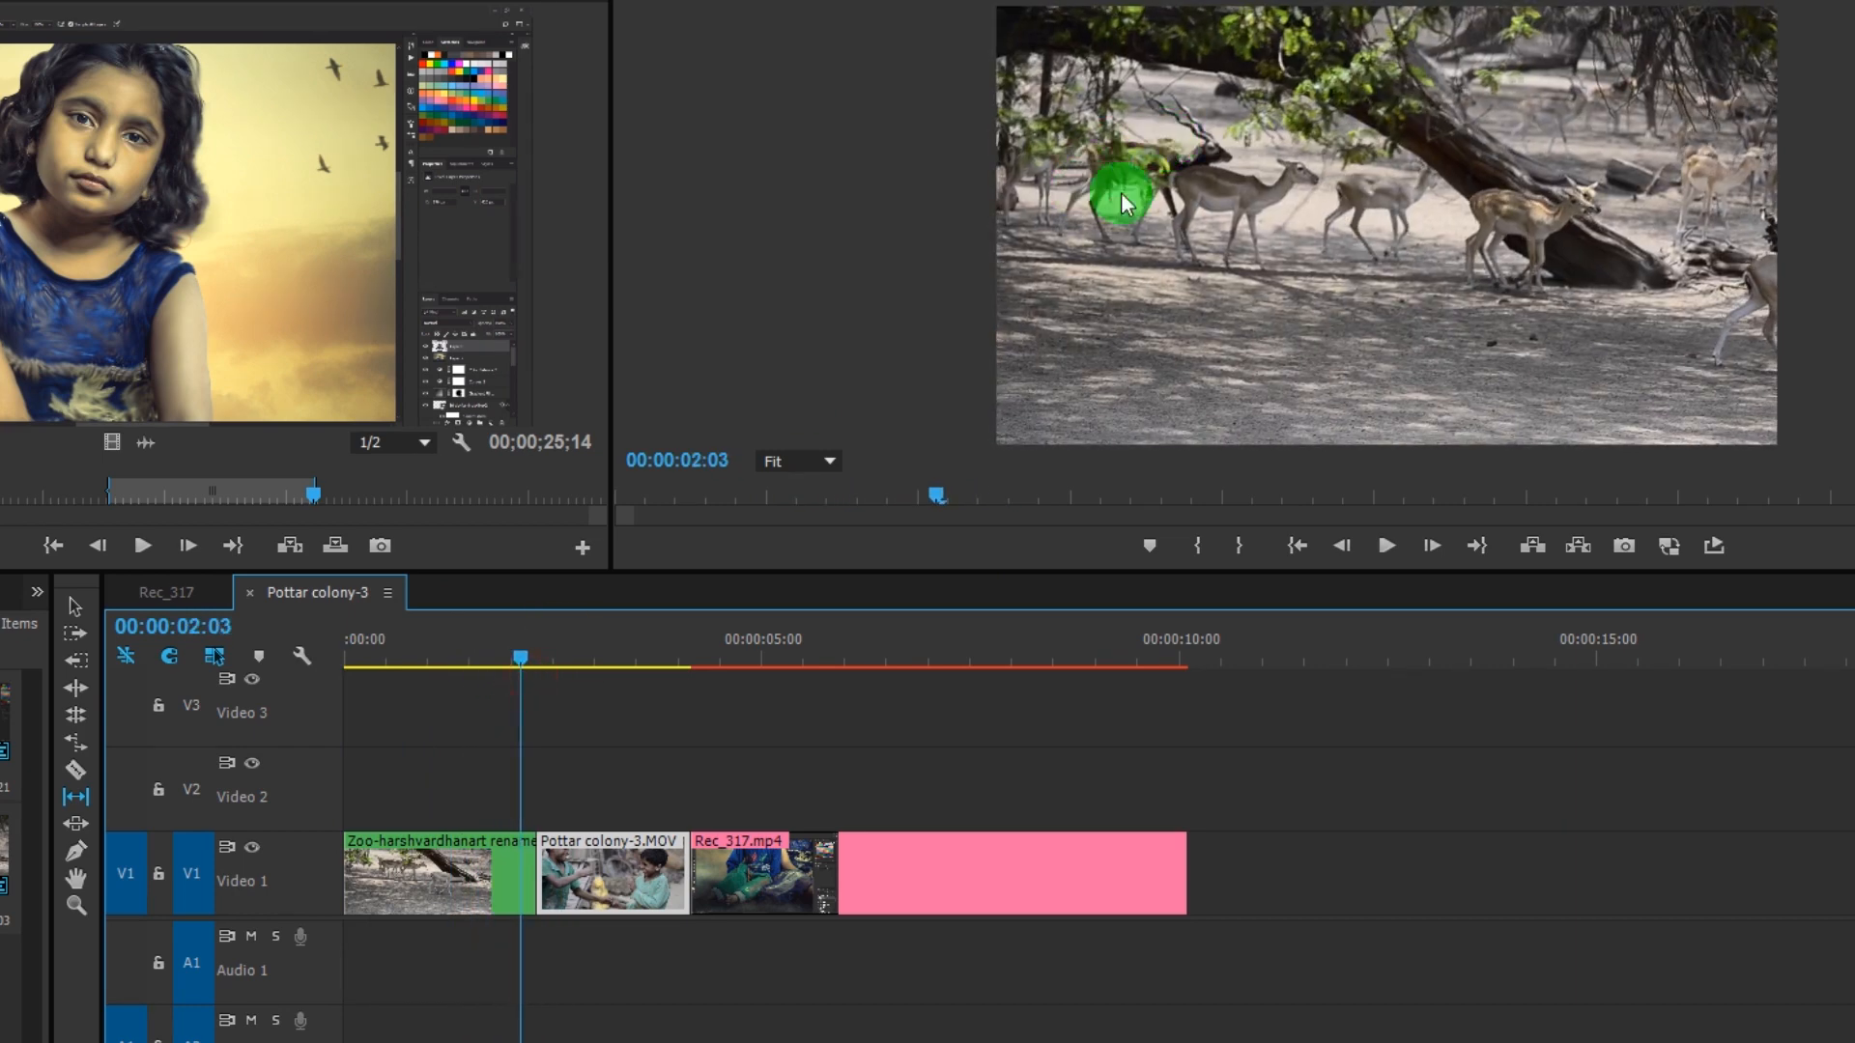
pyautogui.moveTo(529, 659); pyautogui.dragTo(537, 659)
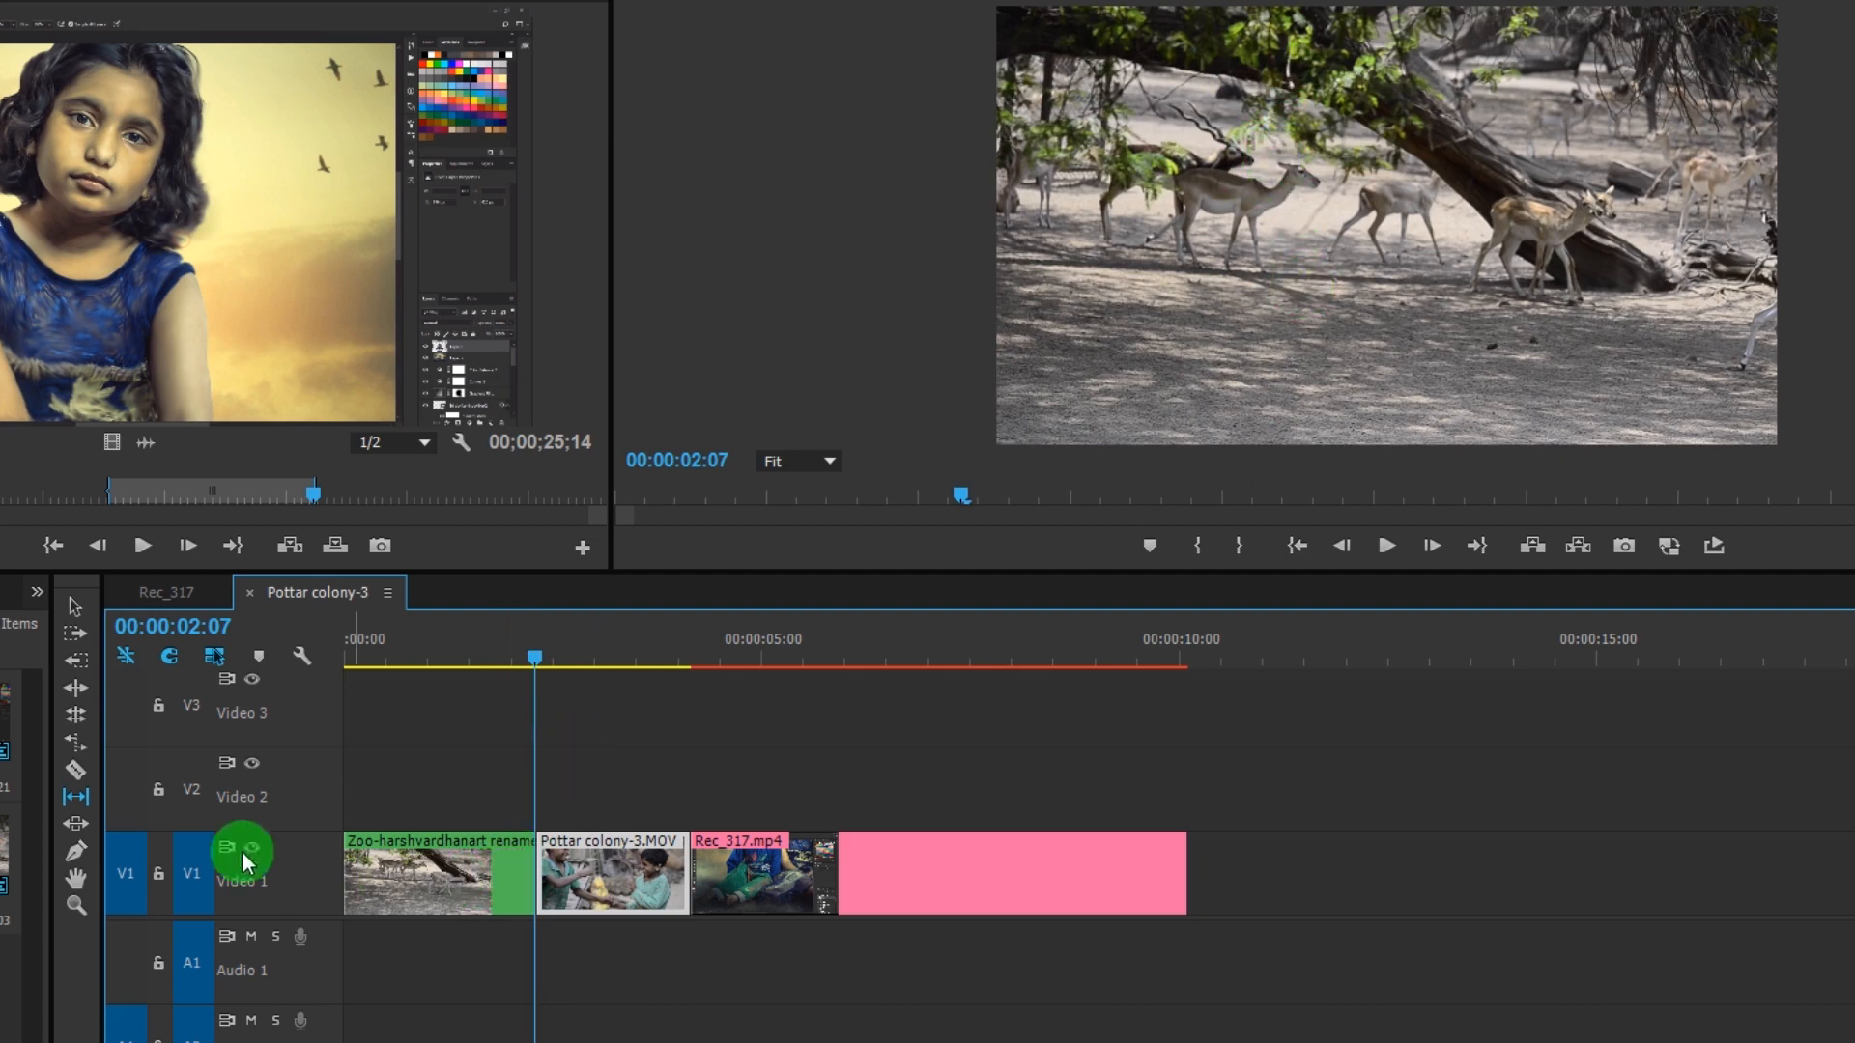
# Step: Slip the zoo clip to later source footage and check its frames at 00:00:02:06 and 00:00:00:01
pyautogui.click(414, 869)
pyautogui.moveTo(416, 868); pyautogui.dragTo(157, 857)
pyautogui.moveTo(530, 656)
pyautogui.mouseDown()
pyautogui.moveTo(322, 674)
pyautogui.moveTo(513, 687)
pyautogui.moveTo(508, 651)
pyautogui.moveTo(533, 653)
pyautogui.mouseUp()
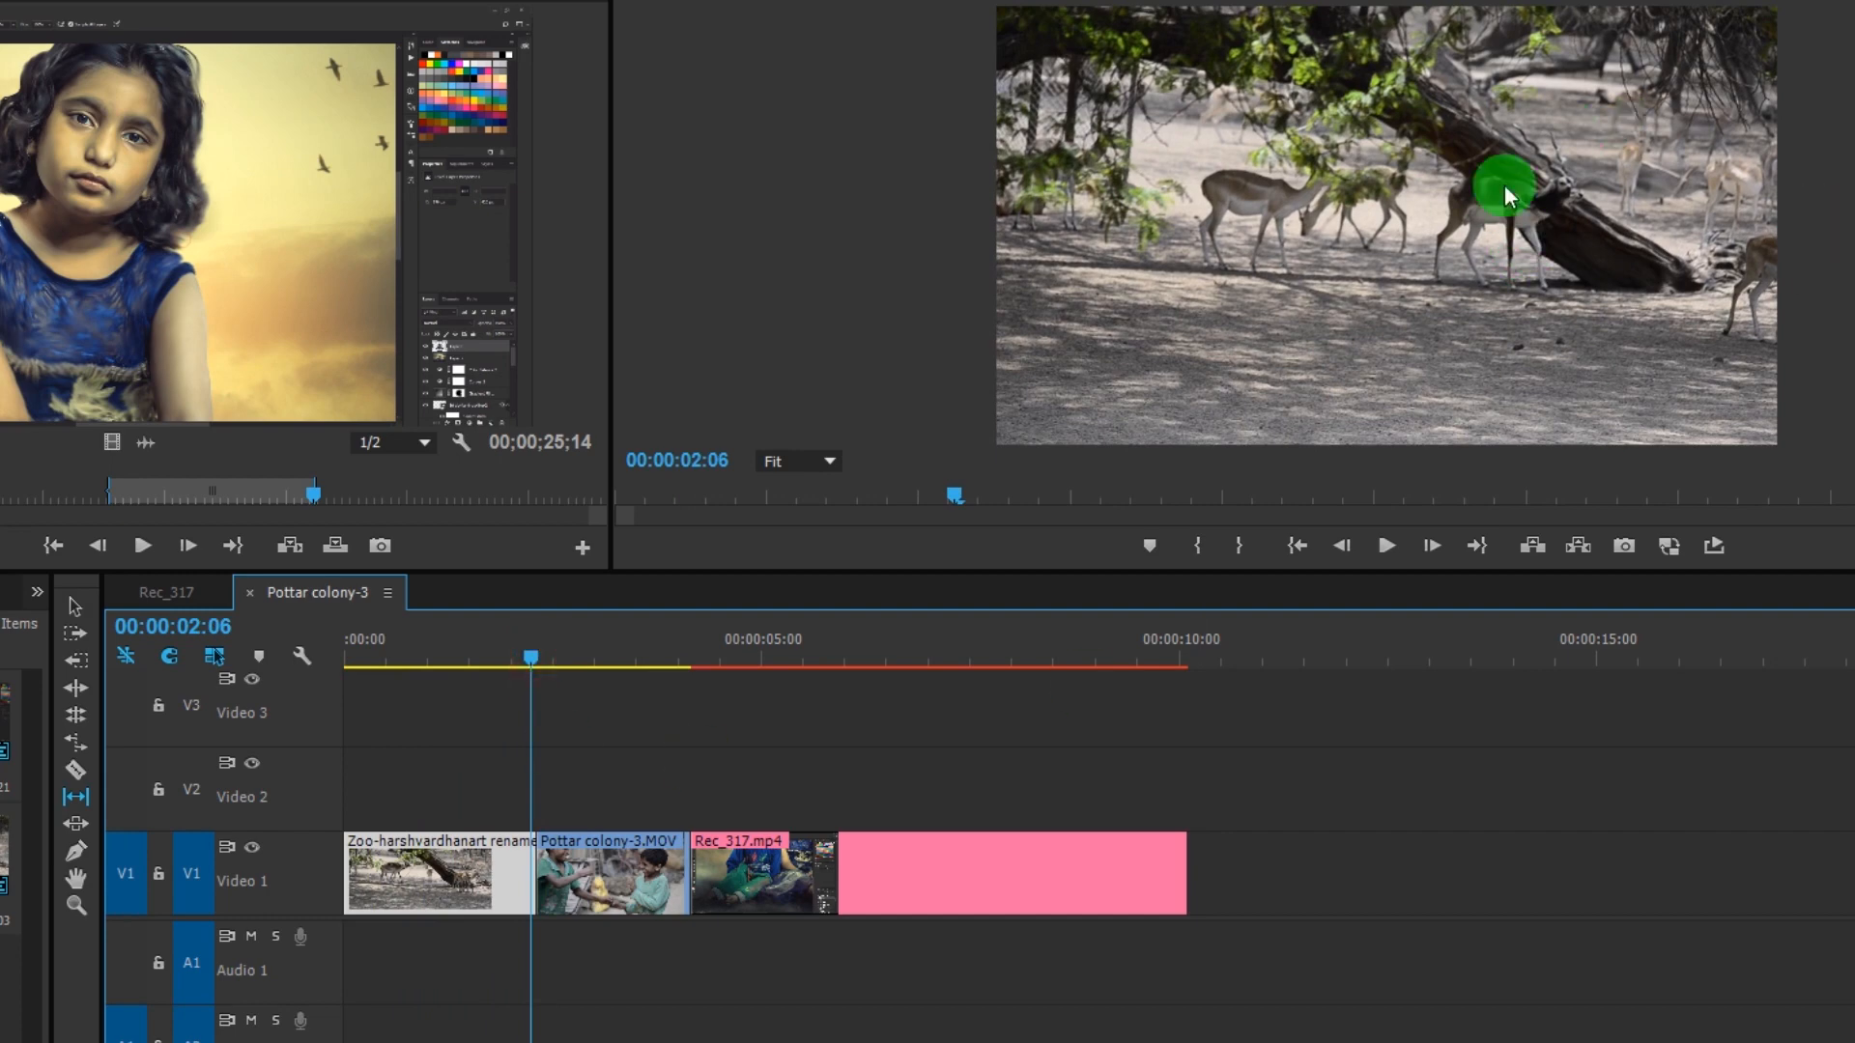
pyautogui.moveTo(530, 661); pyautogui.dragTo(348, 723)
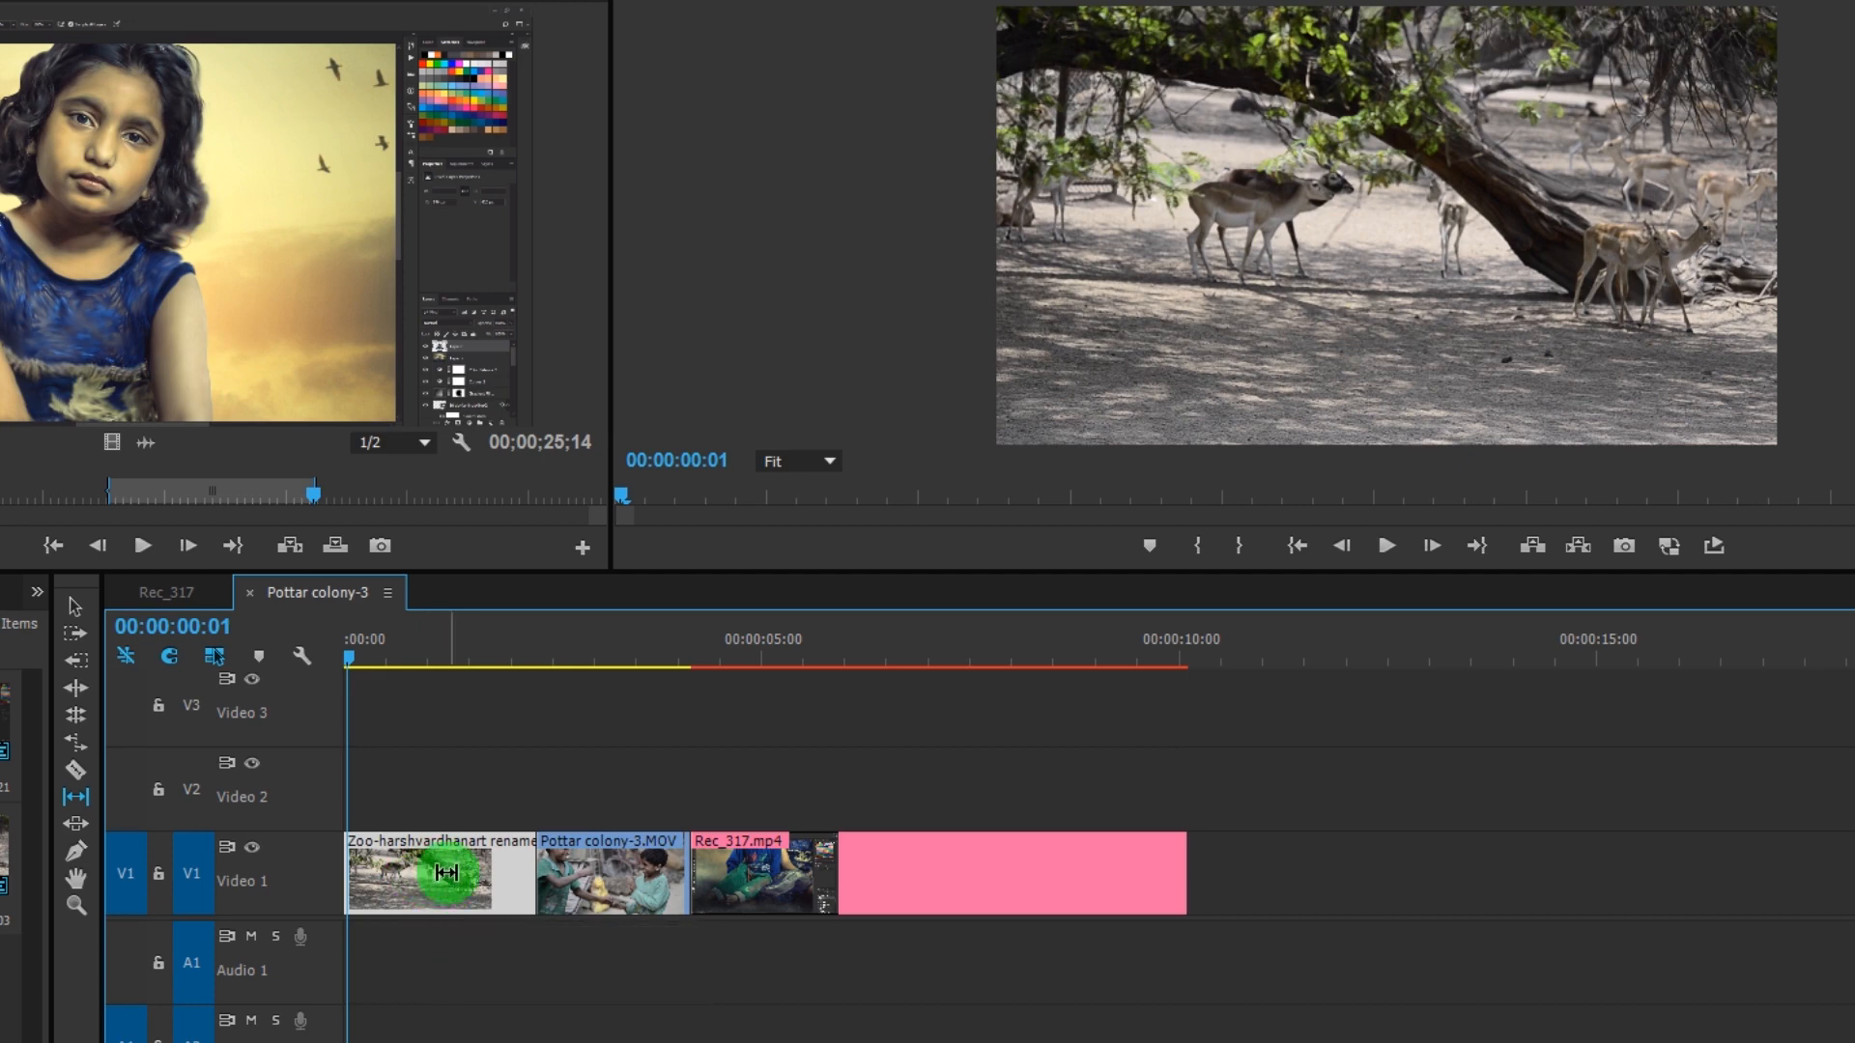
pyautogui.moveTo(446, 873)
pyautogui.mouseDown()
pyautogui.moveTo(372, 872)
pyautogui.moveTo(496, 870)
pyautogui.moveTo(315, 864)
pyautogui.moveTo(597, 849)
pyautogui.moveTo(331, 856)
pyautogui.moveTo(452, 865)
pyautogui.mouseUp()
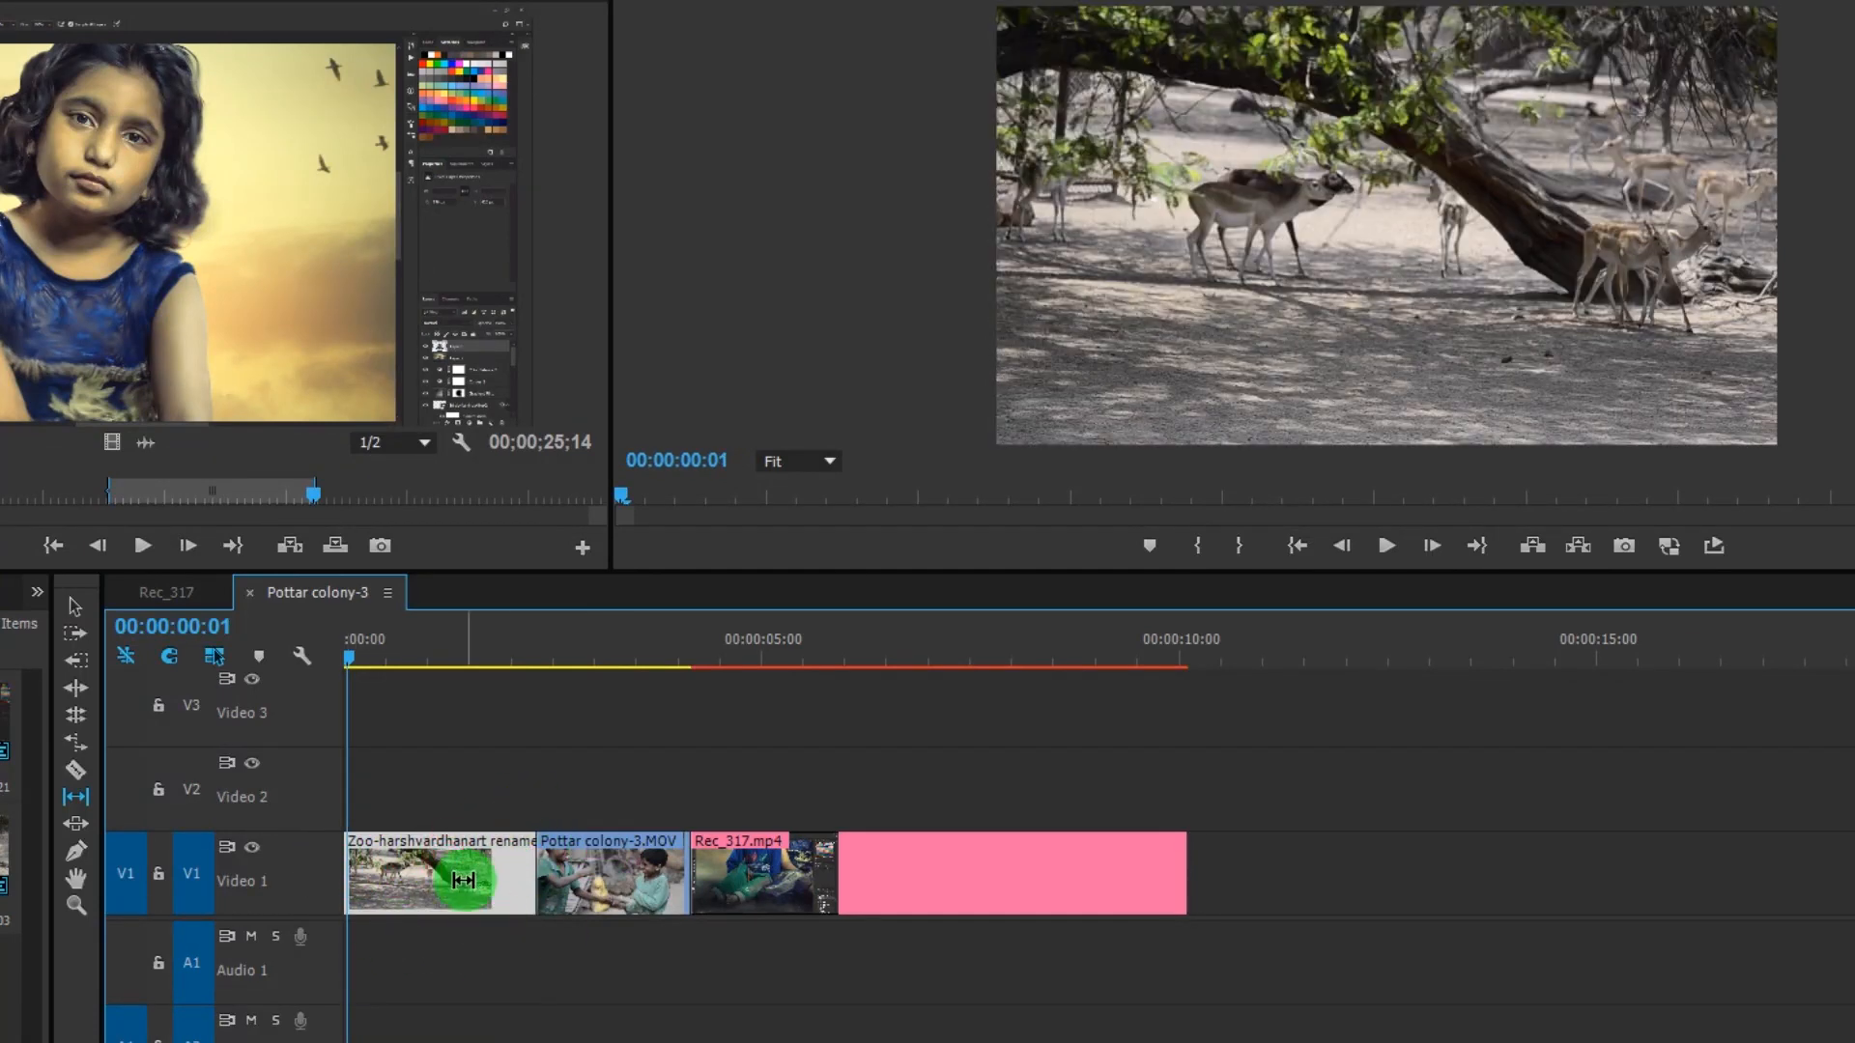